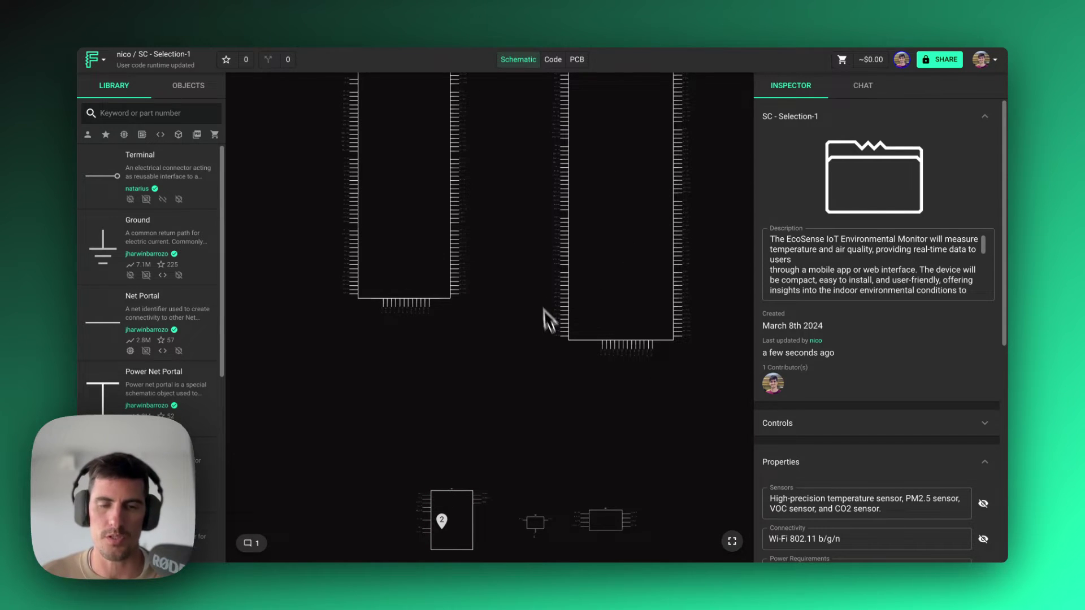
Step: Zoom and pan the schematic so both microcontroller chips are in view
scroll(523, 301, up, 3)
drag(524, 301, 496, 193)
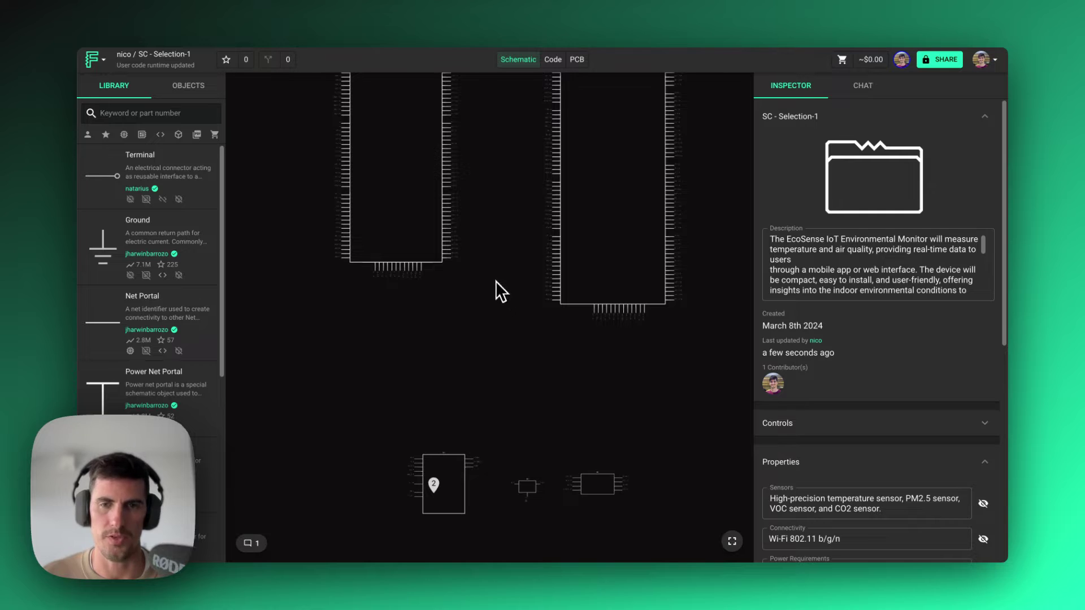
scroll(479, 328, down, 3)
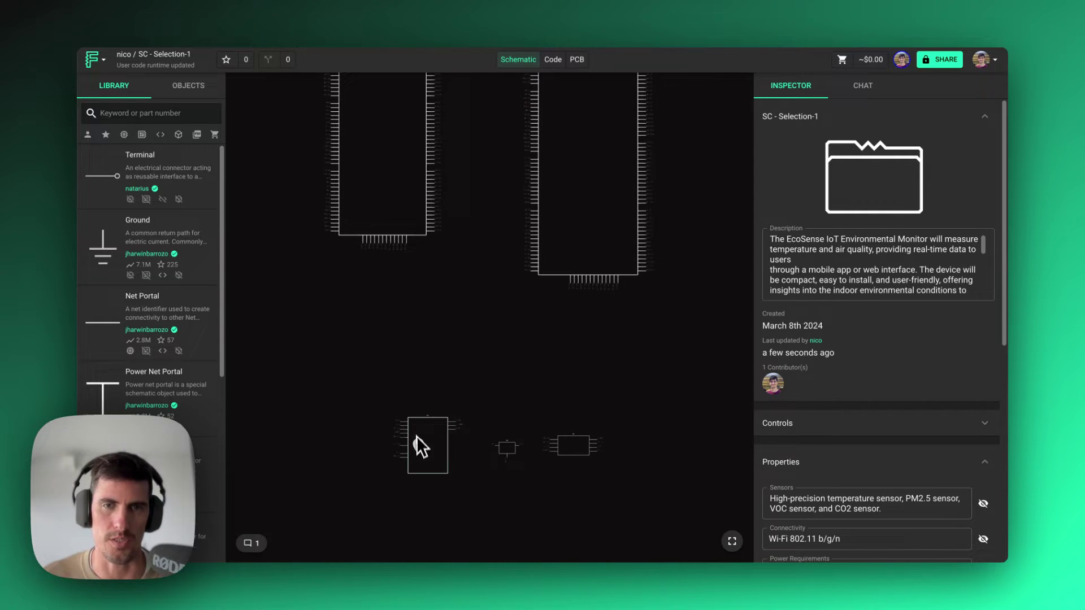
scroll(435, 205, up, 2)
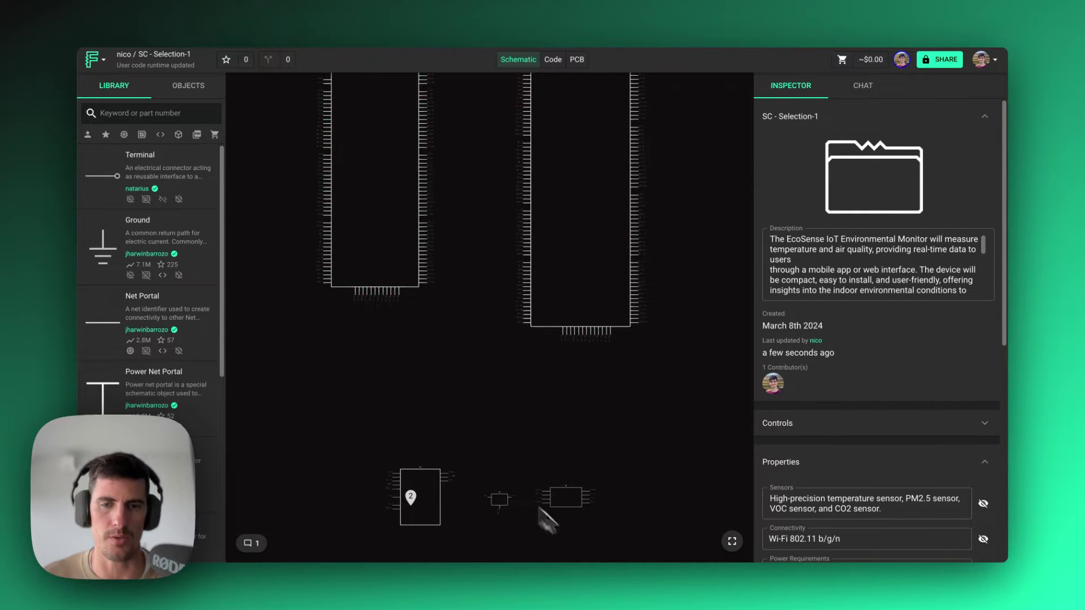
scroll(512, 390, up, 3)
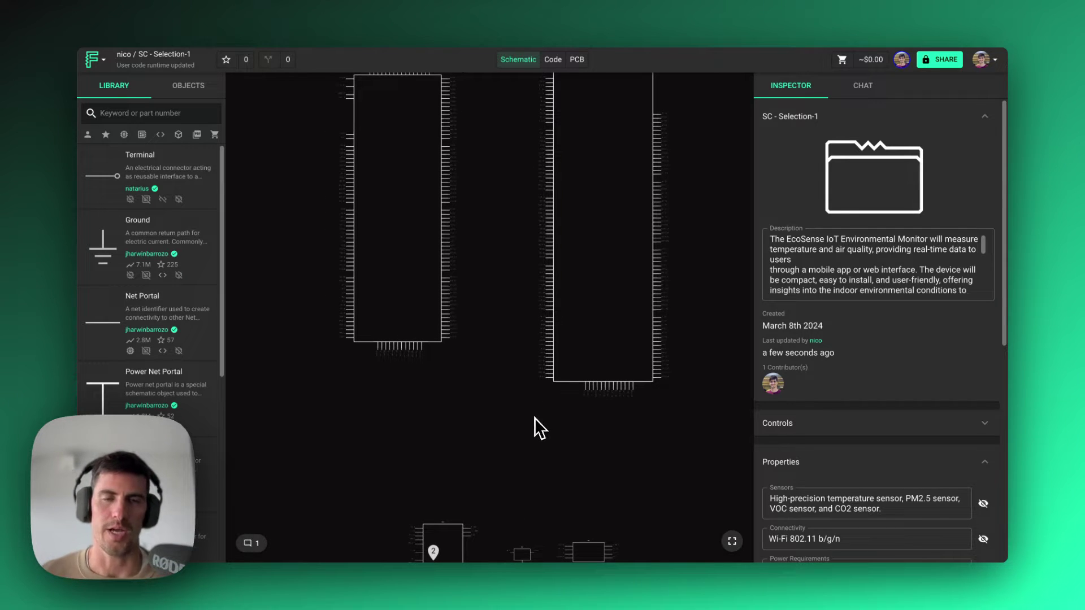
right_click(509, 434)
click(504, 402)
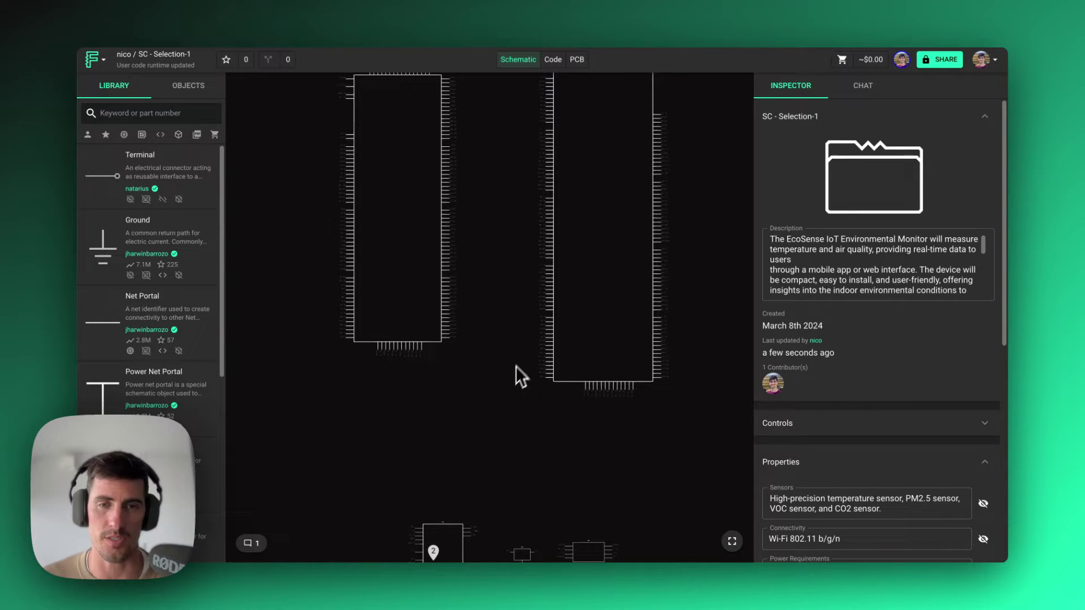
Step: Select U1 and U2 together and run Copilot > Compare Components on them
drag(285, 236, 706, 354)
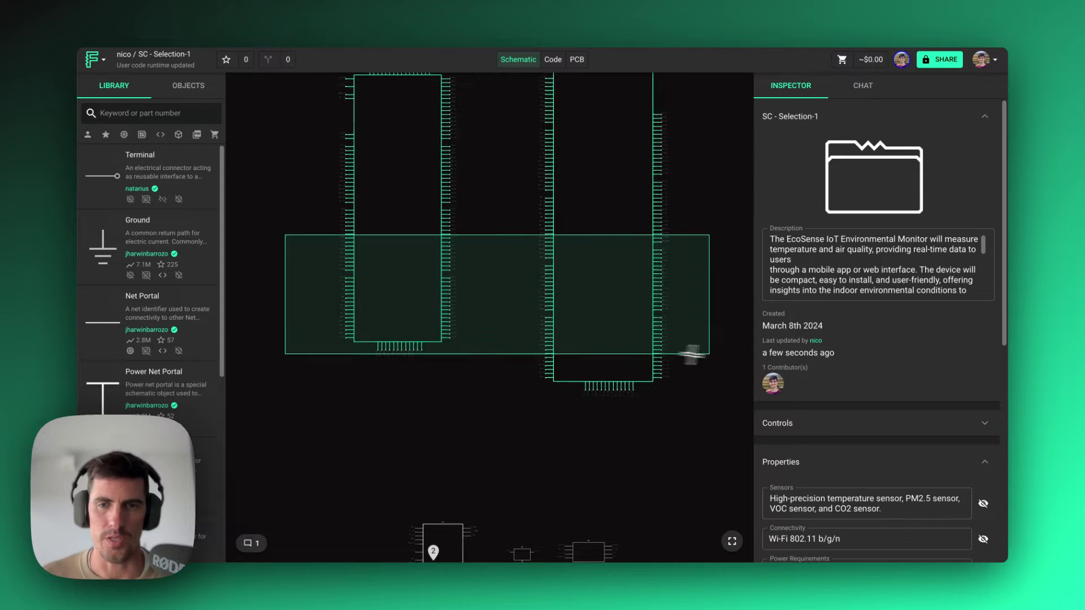
right_click(431, 231)
mouse_move(460, 239)
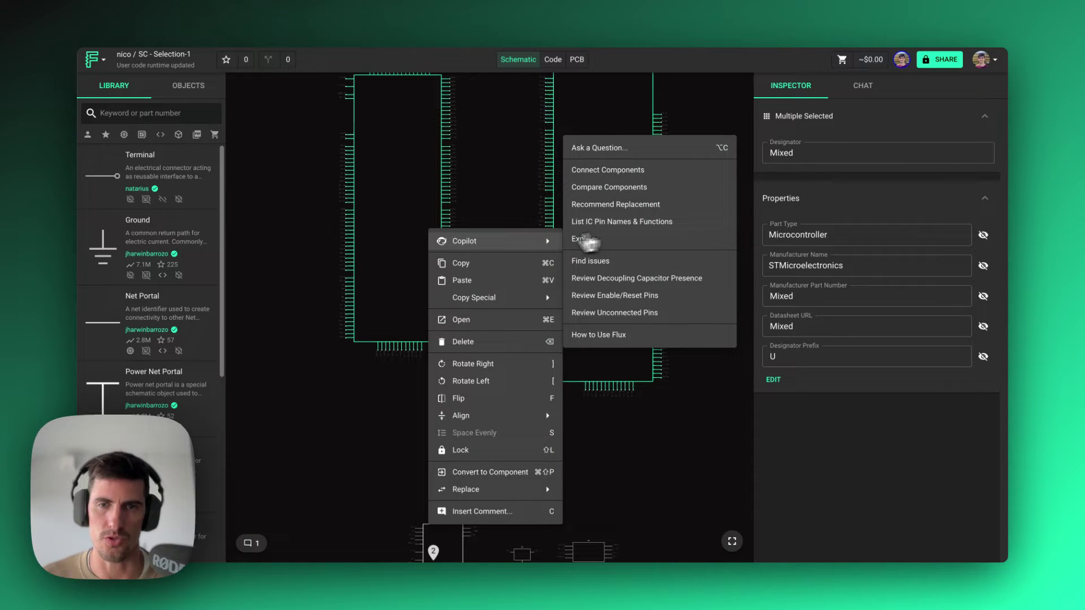
click(670, 188)
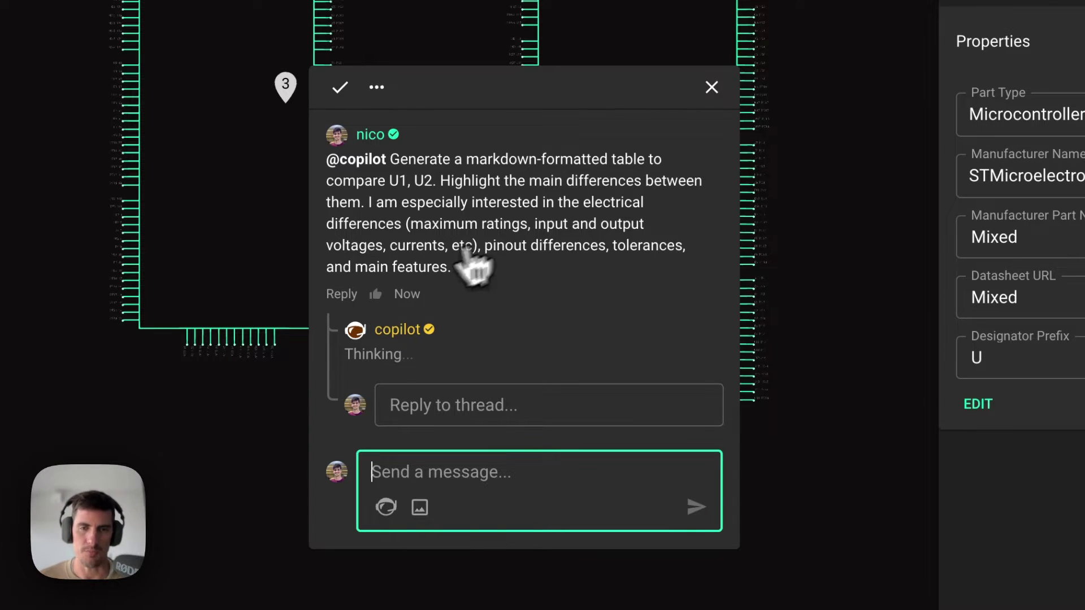
Step: Close the thread, check U1's STM32L476 datasheet, then view U2's part number
click(181, 469)
click(252, 223)
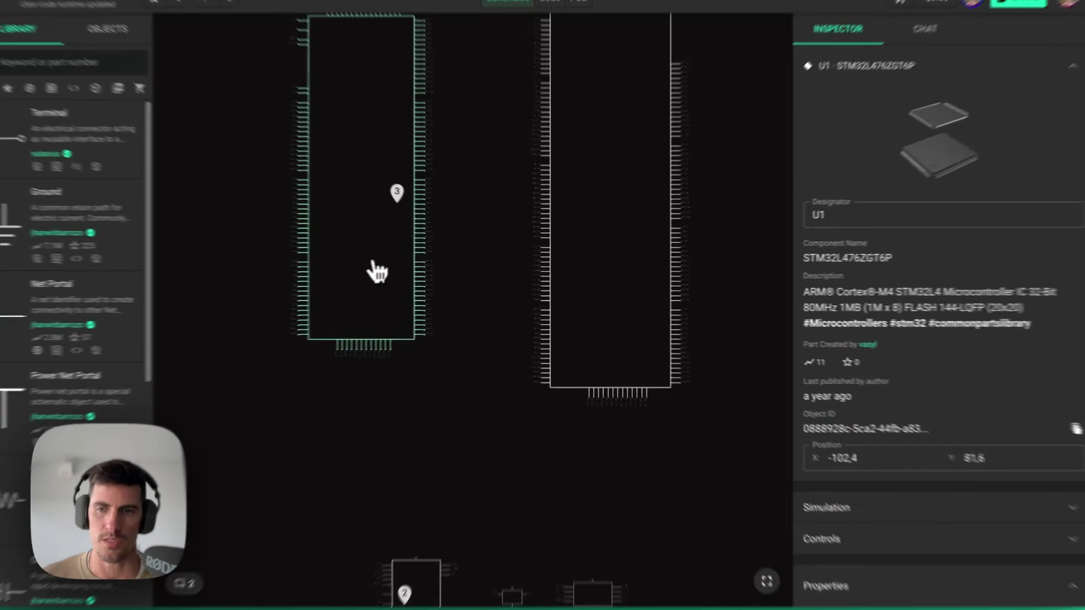
scroll(843, 339, down, 5)
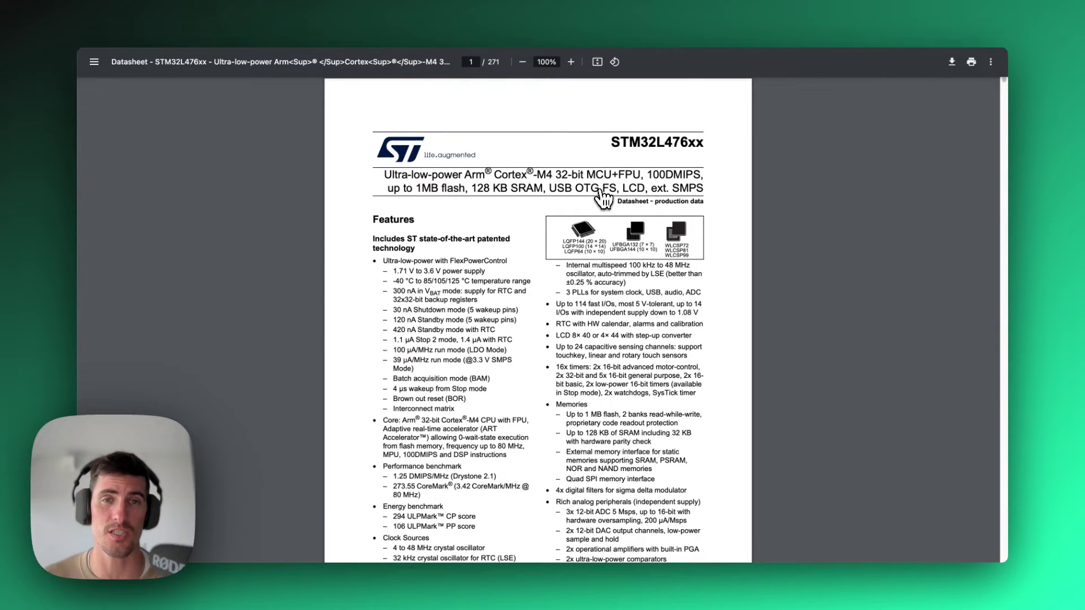
key(super+w)
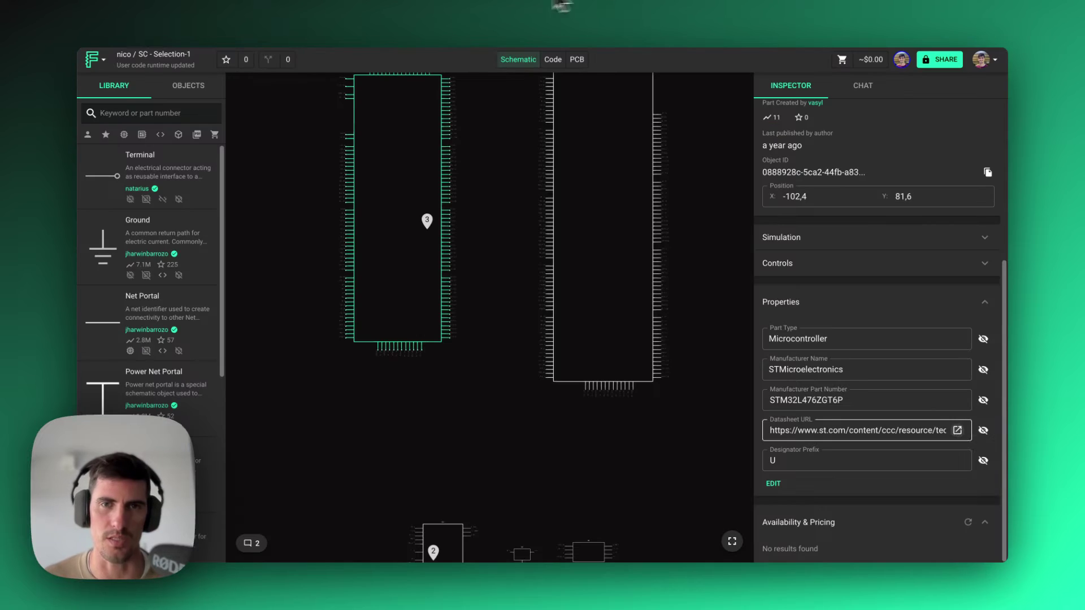
click(621, 192)
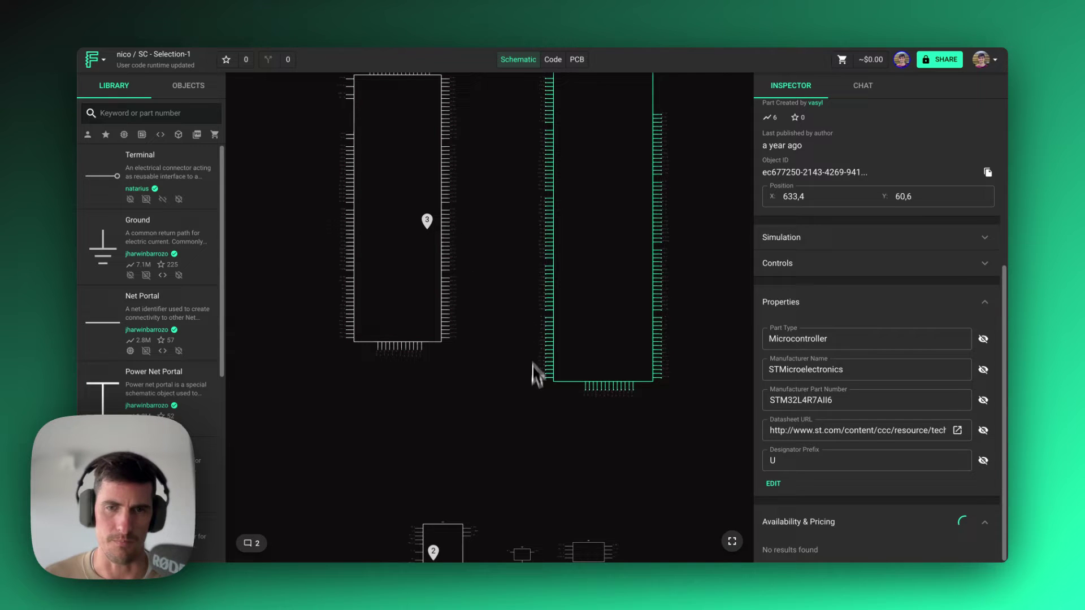
scroll(521, 305, down, 3)
Step: Glance at the U1/U2 comparison thread at pin 3 and close it again
click(443, 158)
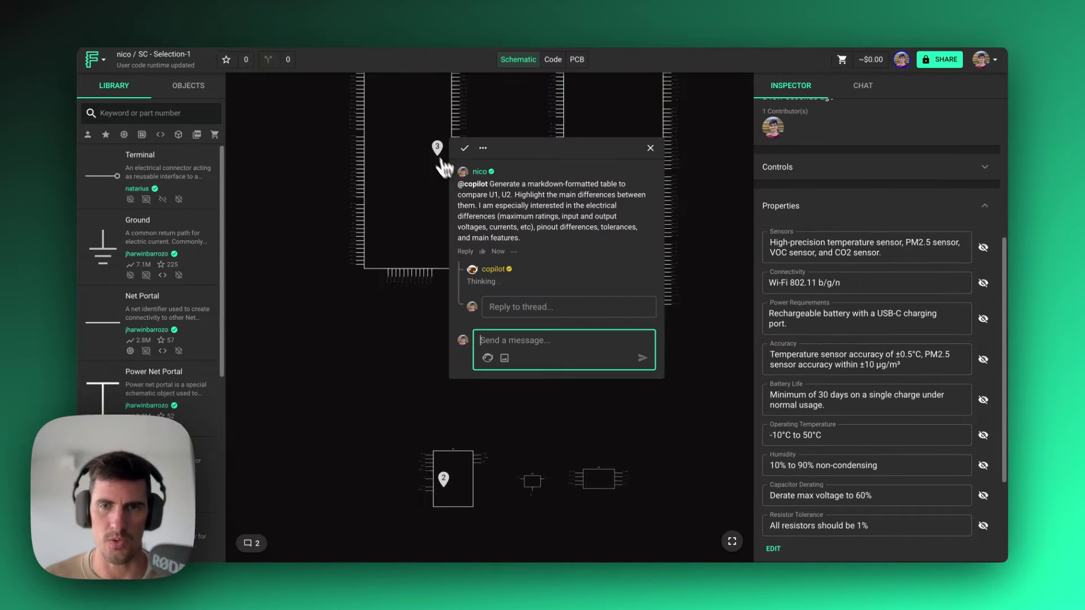
click(424, 383)
scroll(459, 289, down, 3)
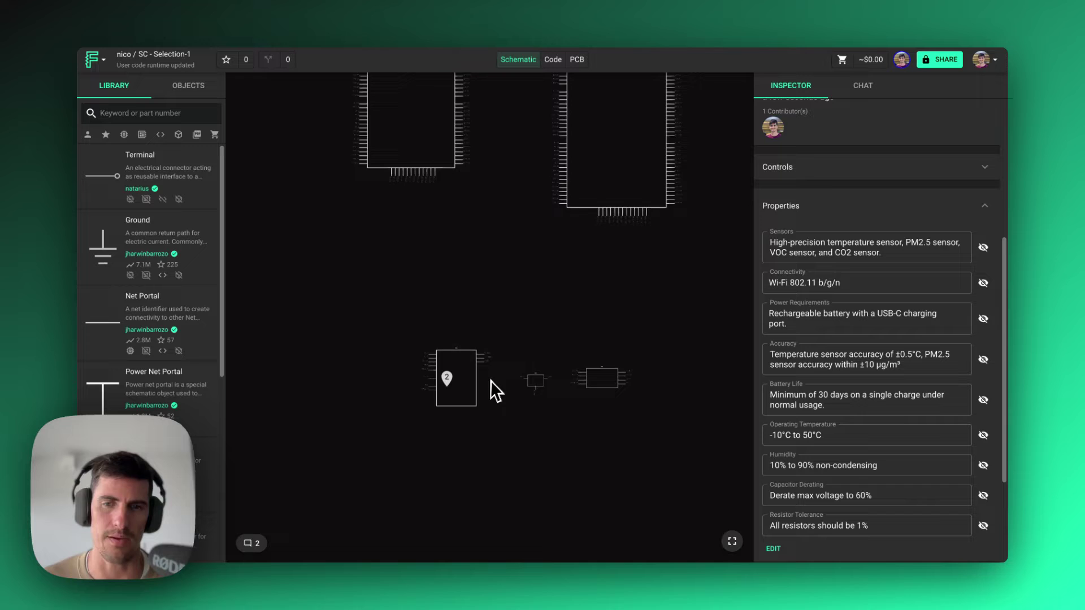
scroll(490, 390, up, 3)
Step: Open comment thread 2 and read Copilot's IC1 TPS62040DGQ versus U3 LDO table
click(408, 390)
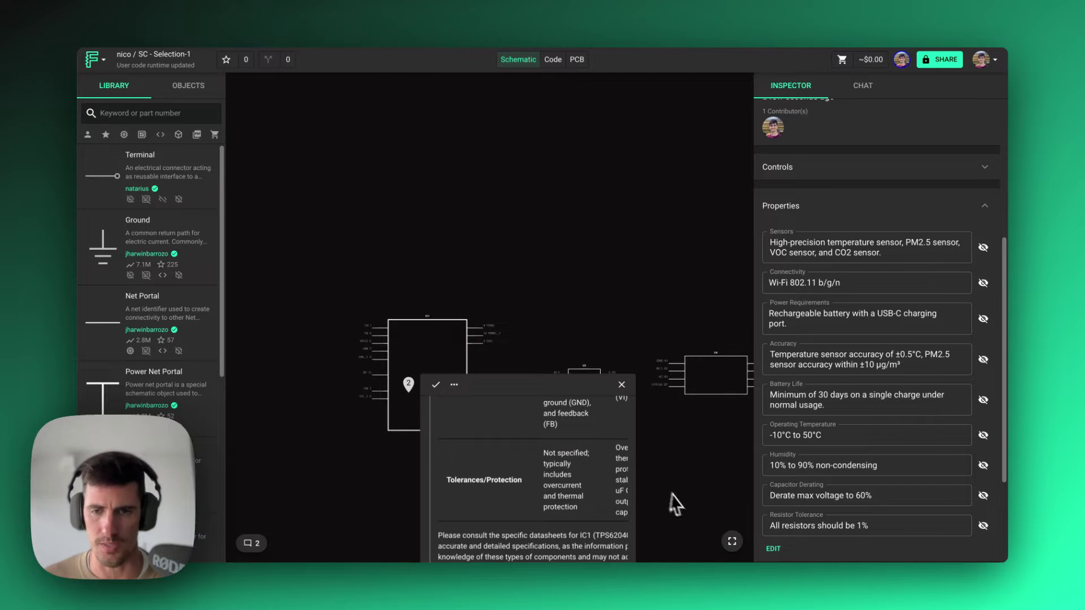
scroll(673, 501, down, 5)
scroll(534, 358, up, 5)
scroll(534, 358, up, 10)
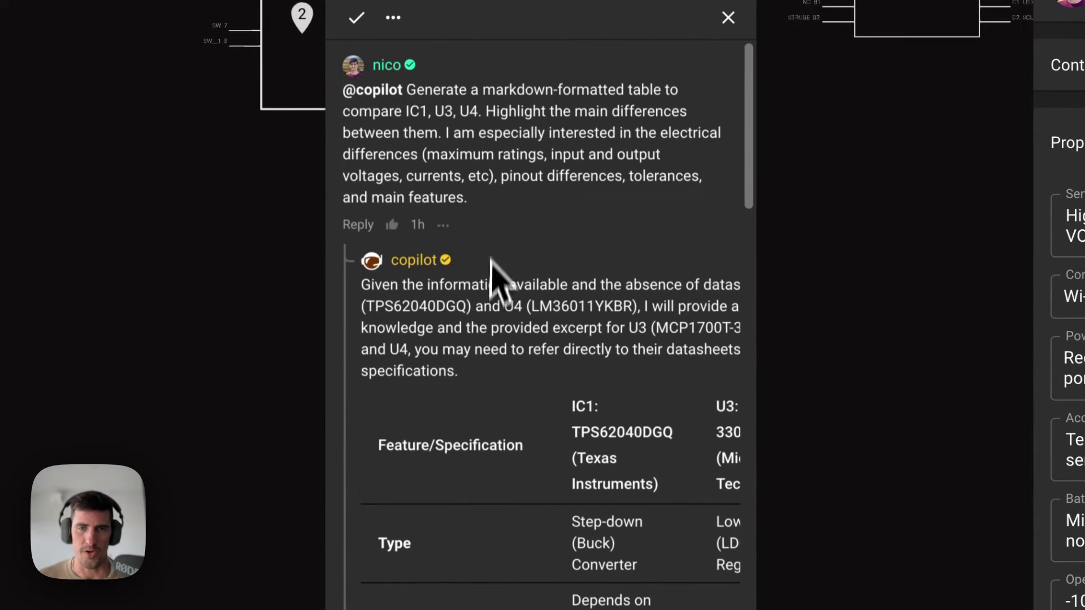
scroll(500, 252, down, 1)
scroll(498, 249, down, 3)
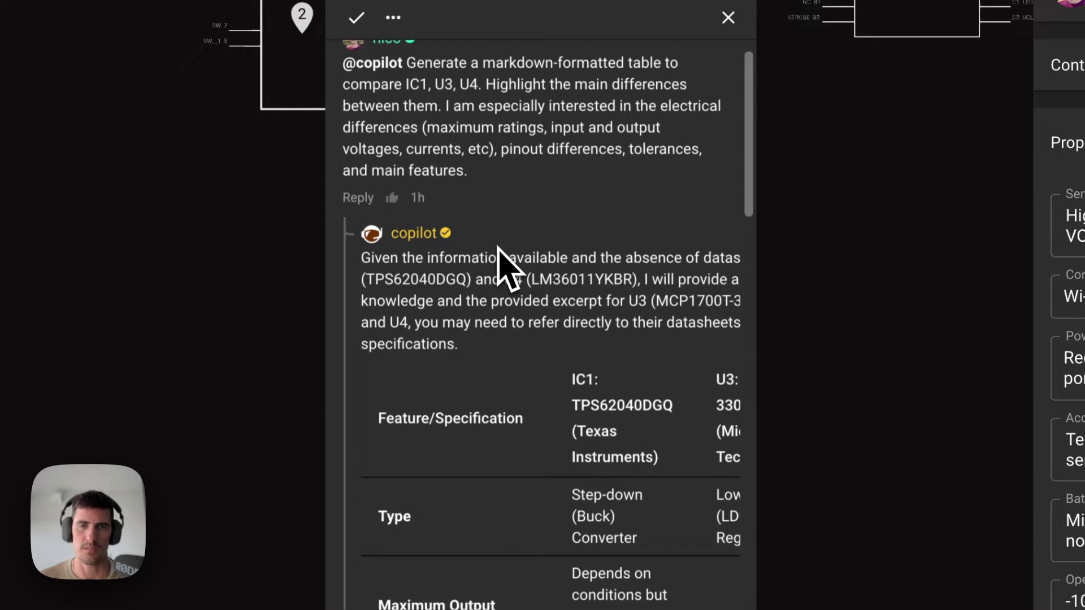
scroll(500, 268, down, 8)
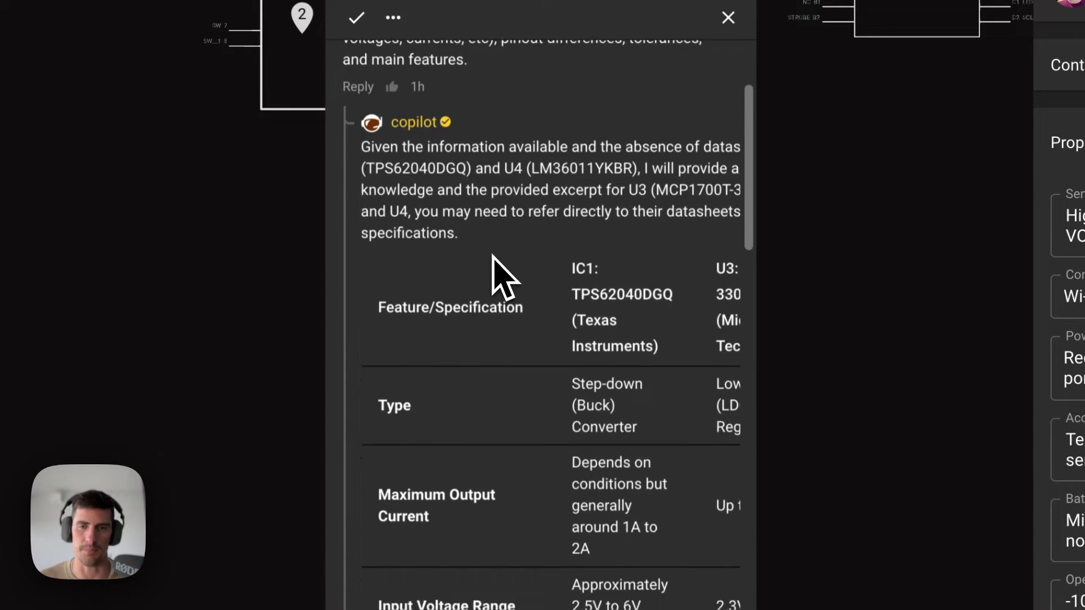
scroll(481, 316, down, 4)
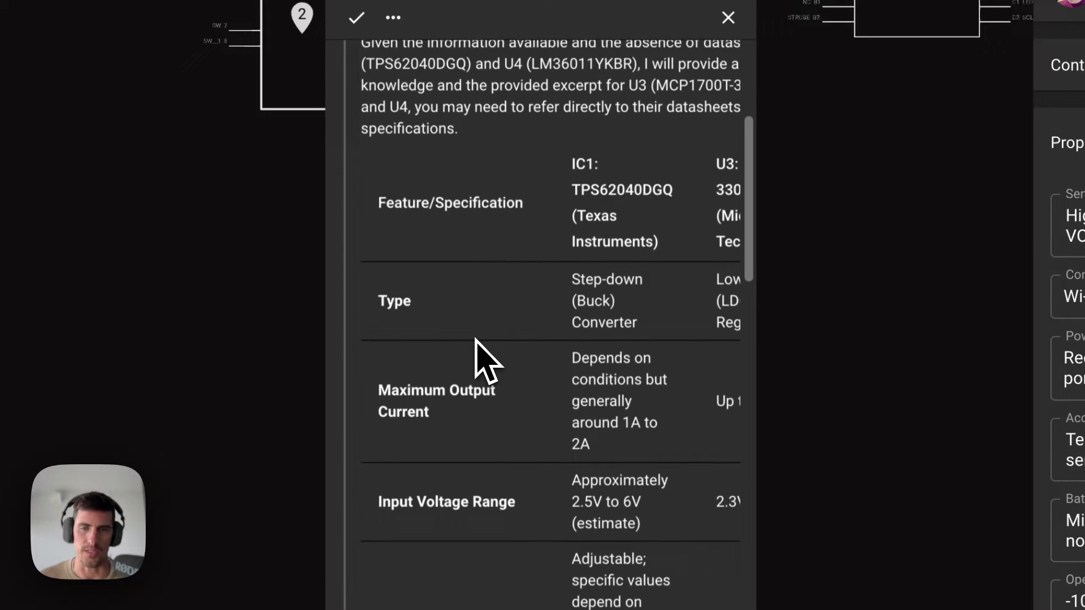
scroll(469, 347, right, 3)
scroll(469, 348, right, 3)
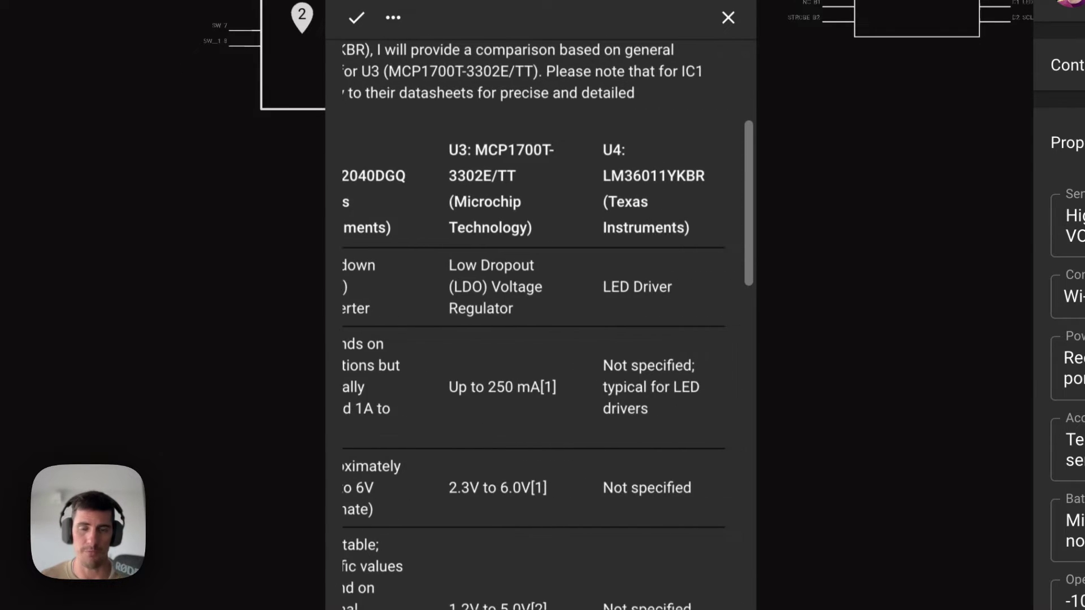
scroll(469, 348, left, 5)
scroll(551, 325, down, 6)
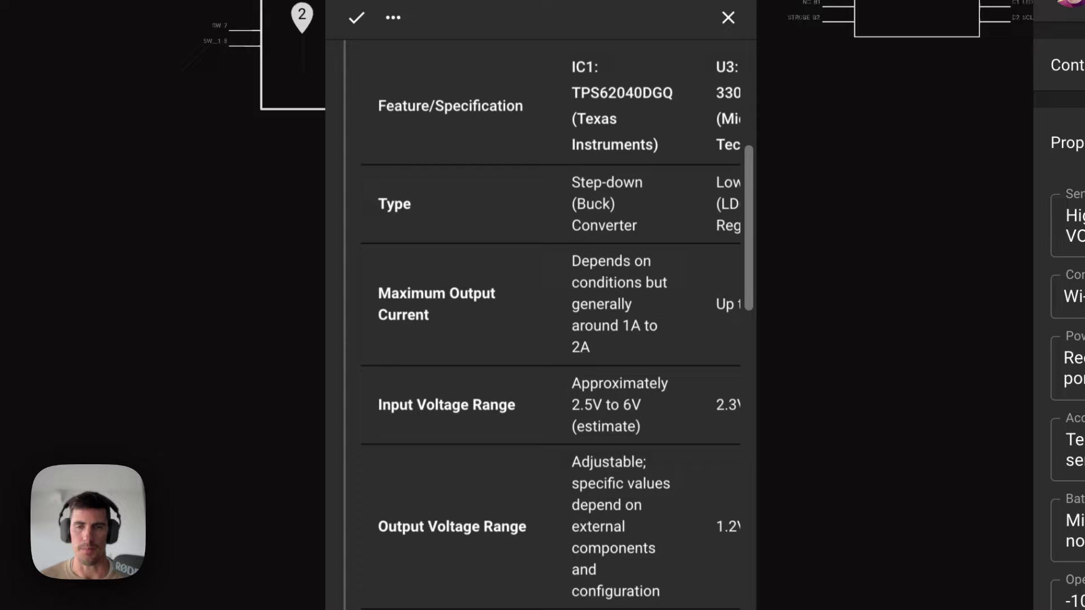
scroll(551, 325, right, 2)
scroll(551, 325, right, 1)
scroll(551, 324, down, 4)
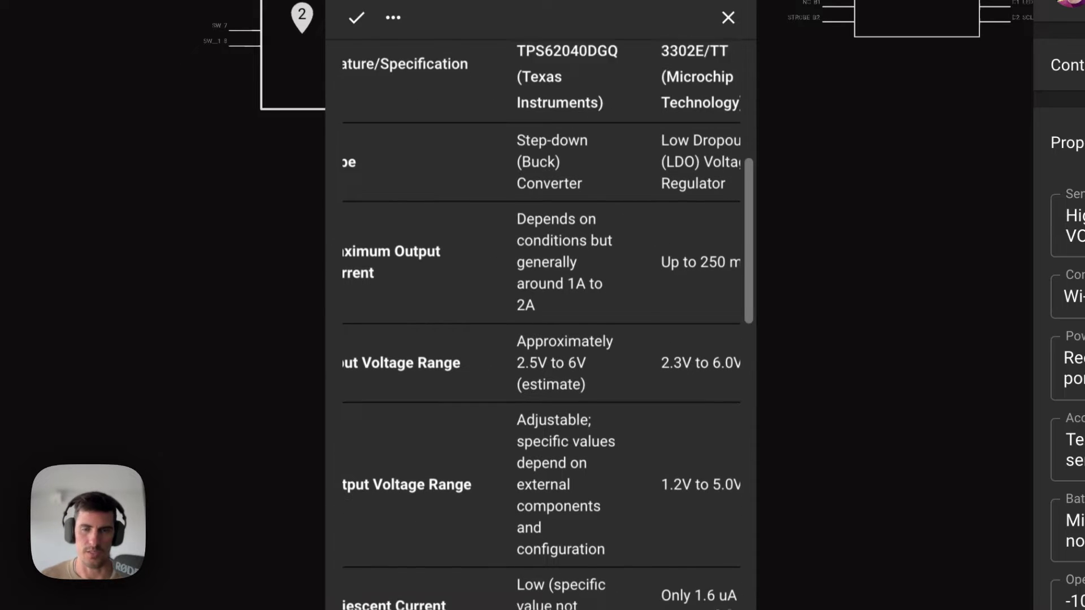
scroll(551, 325, down, 2)
scroll(551, 325, up, 1)
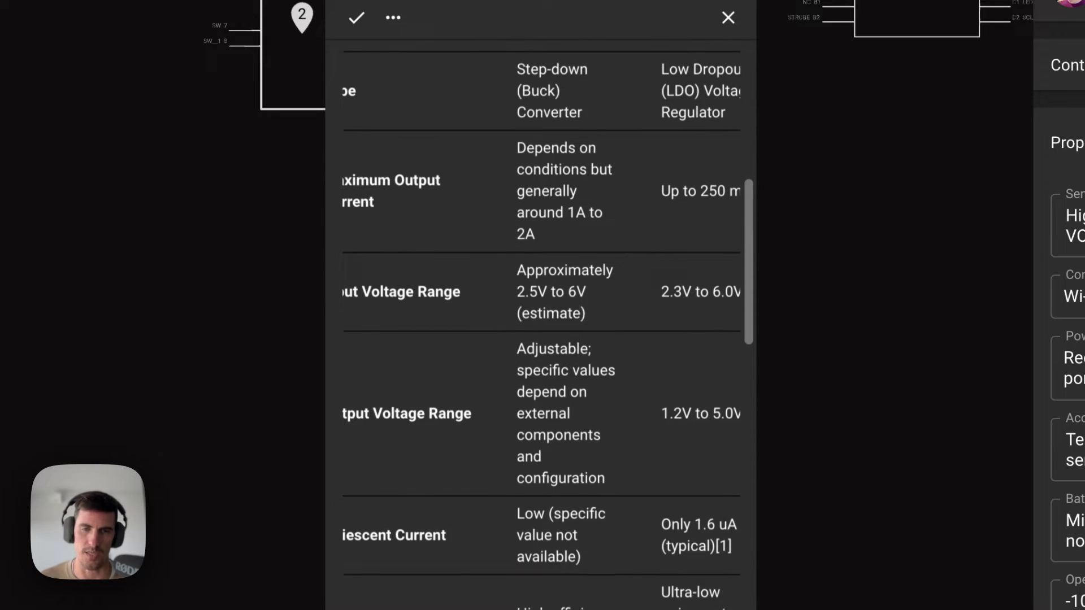
scroll(551, 325, left, 2)
scroll(551, 325, down, 13)
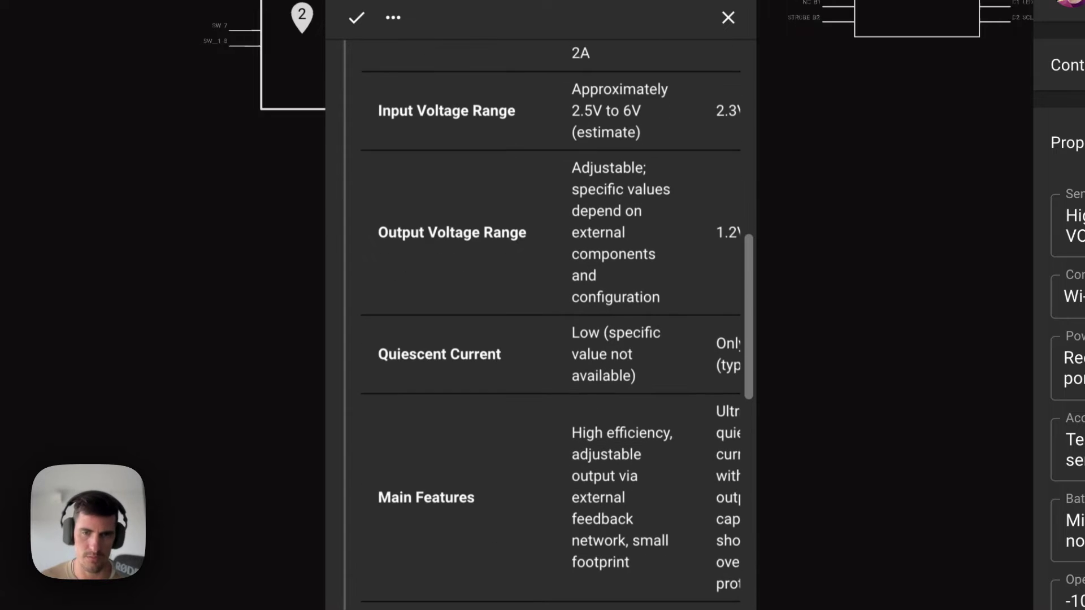
scroll(551, 325, right, 3)
scroll(551, 325, down, 15)
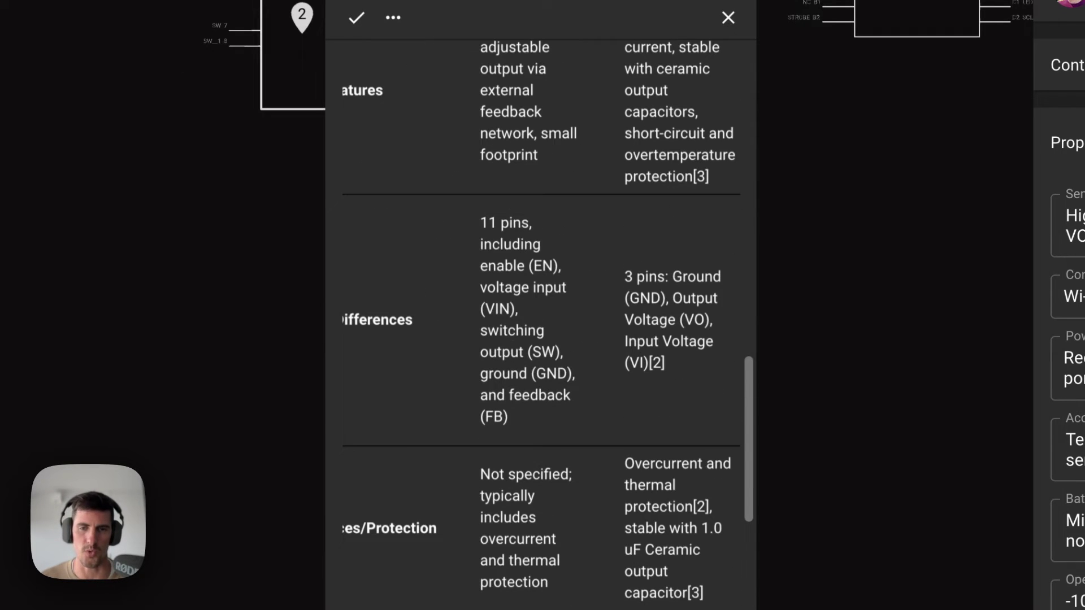
scroll(551, 325, left, 3)
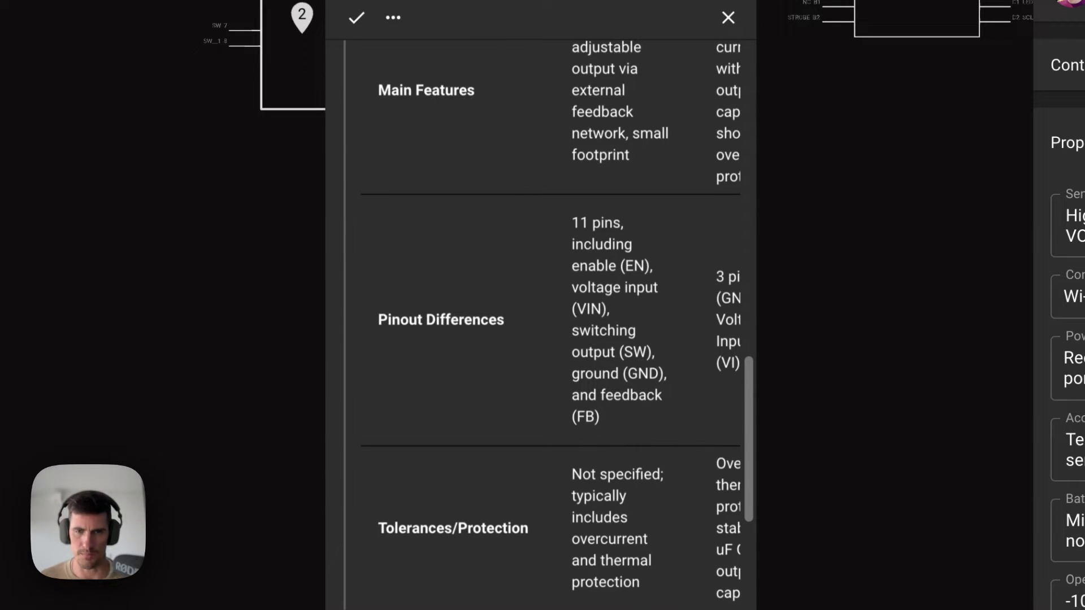
scroll(474, 384, down, 12)
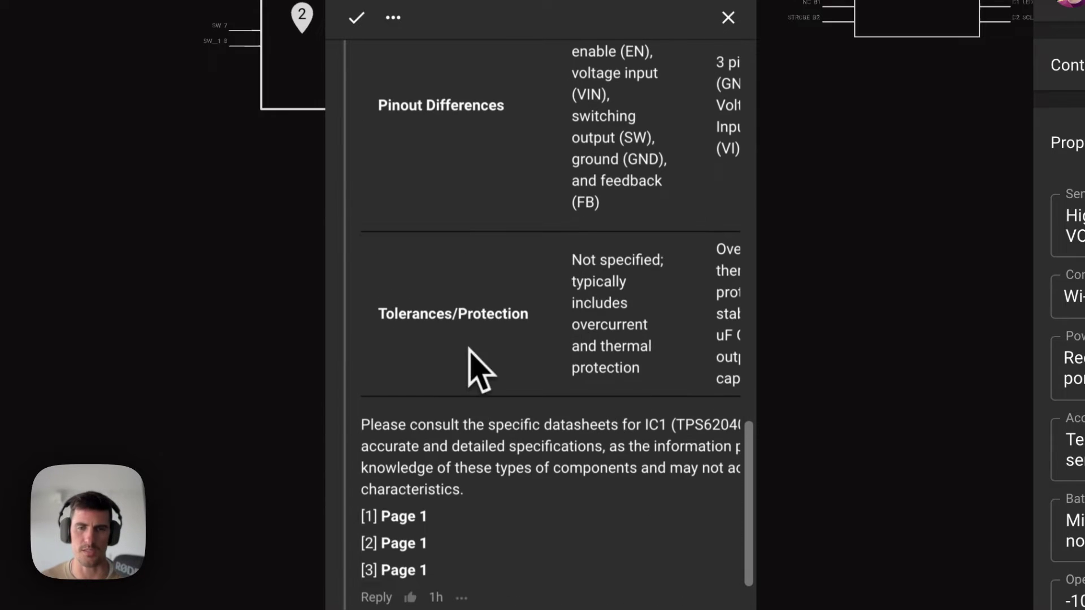
scroll(475, 396, up, 20)
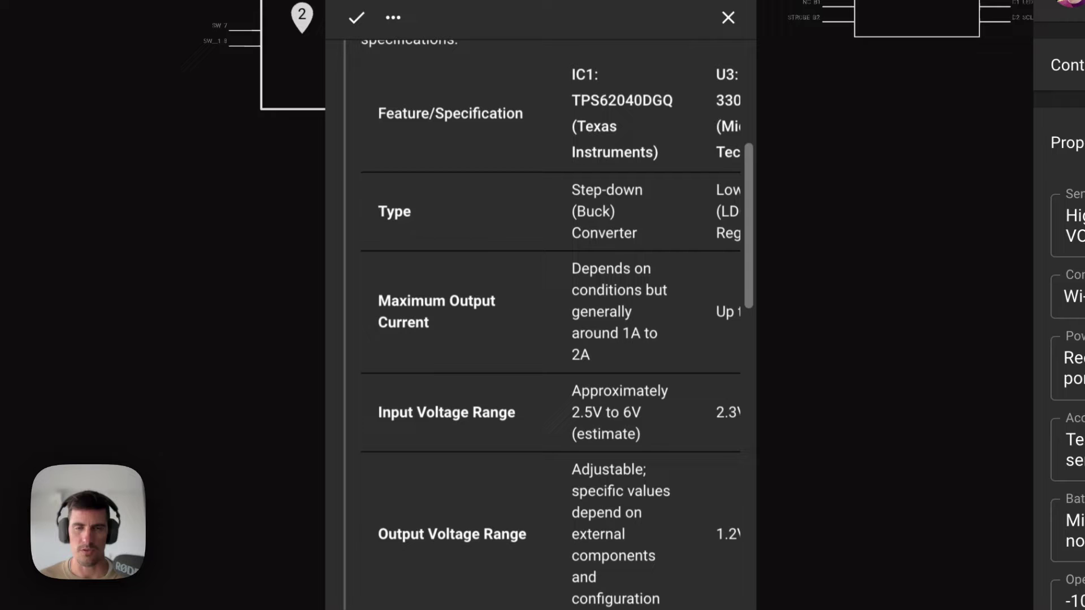
Step: Close the regulator thread and open comment thread 3 about U1 and U2
click(728, 18)
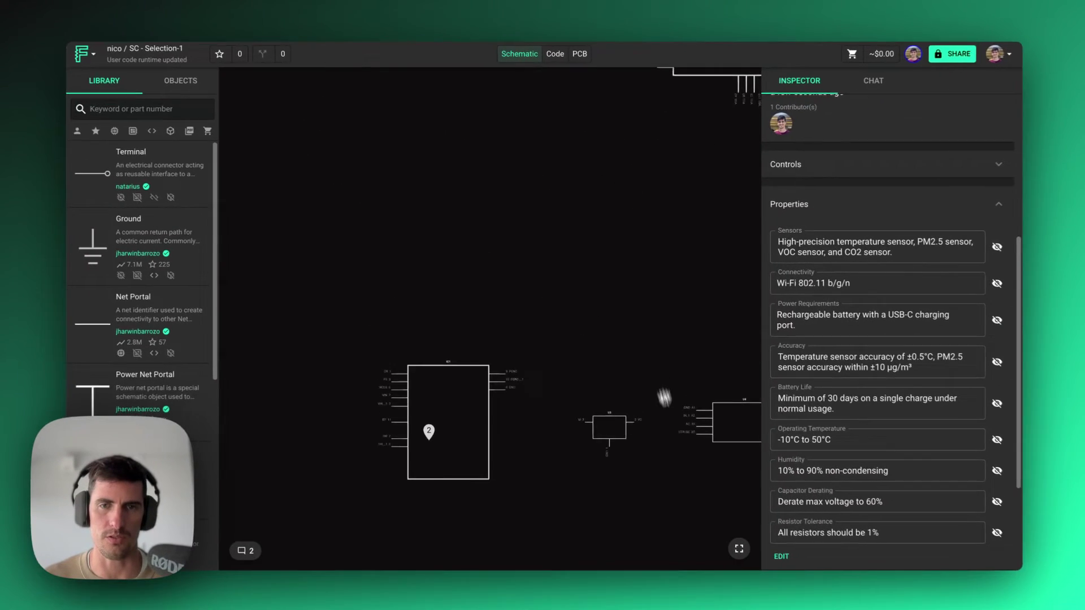
scroll(664, 397, up, 10)
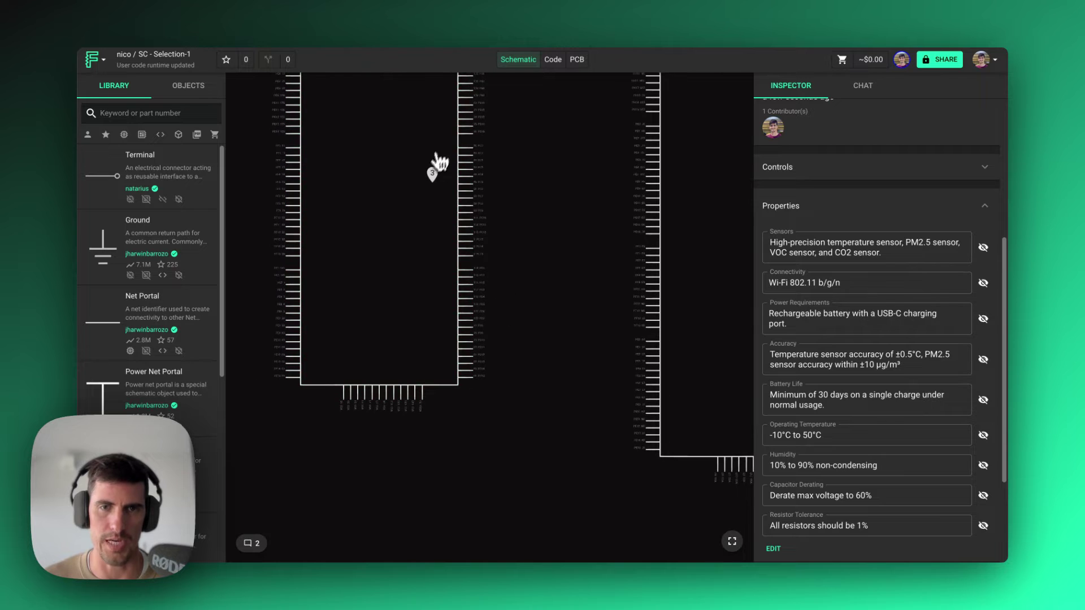
click(433, 172)
scroll(540, 316, up, 15)
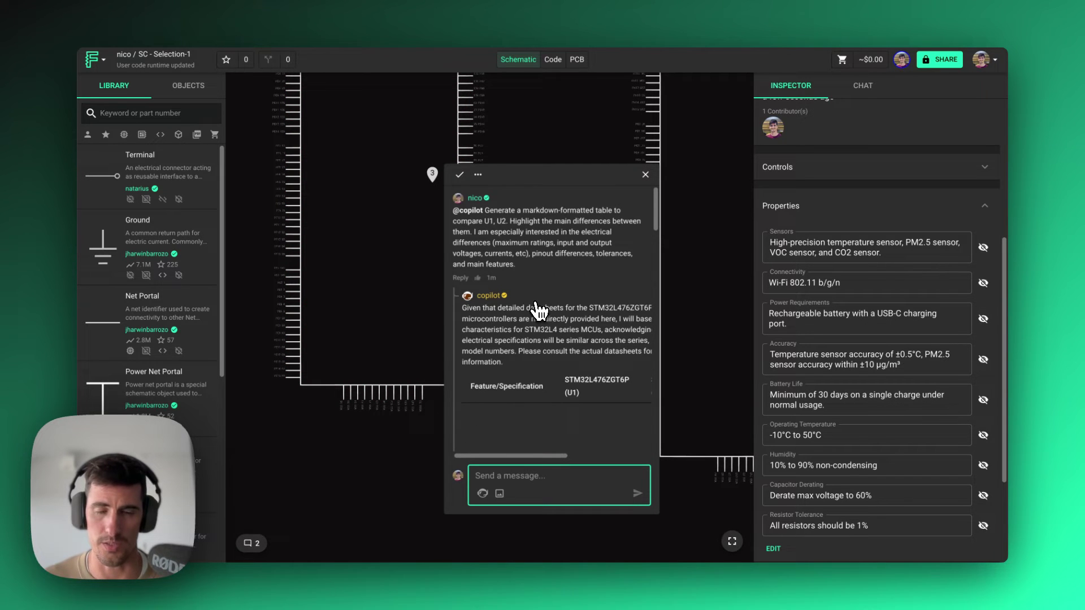
scroll(539, 309, down, 3)
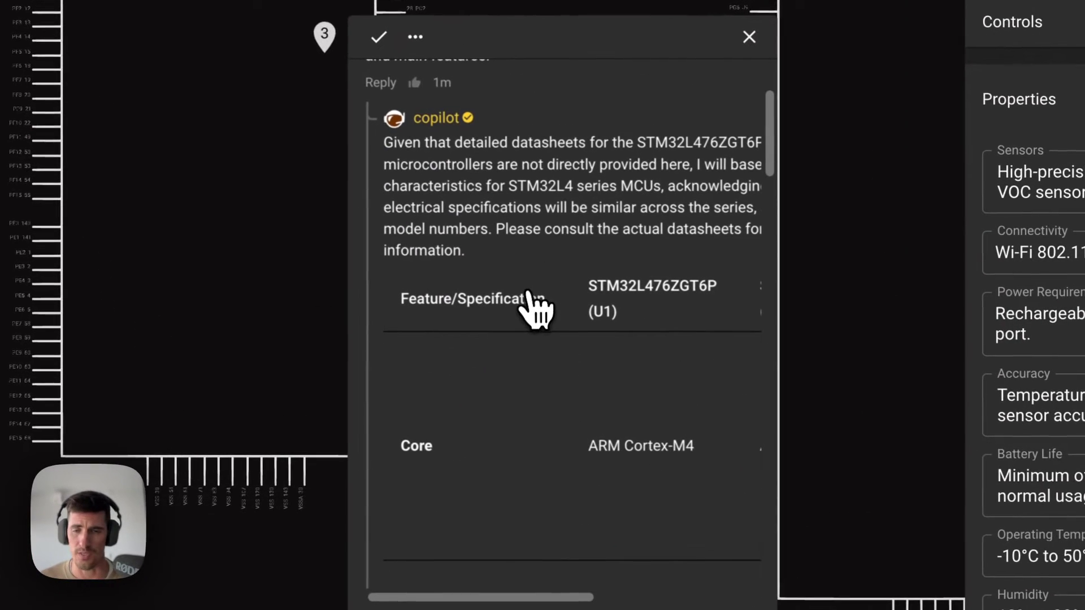
Step: Read through the U1/U2 table rows: Vdd 1.71V to 3.6V, 144 I/O pins, ADC channels
scroll(526, 388, right, 3)
scroll(525, 388, left, 3)
scroll(526, 388, down, 5)
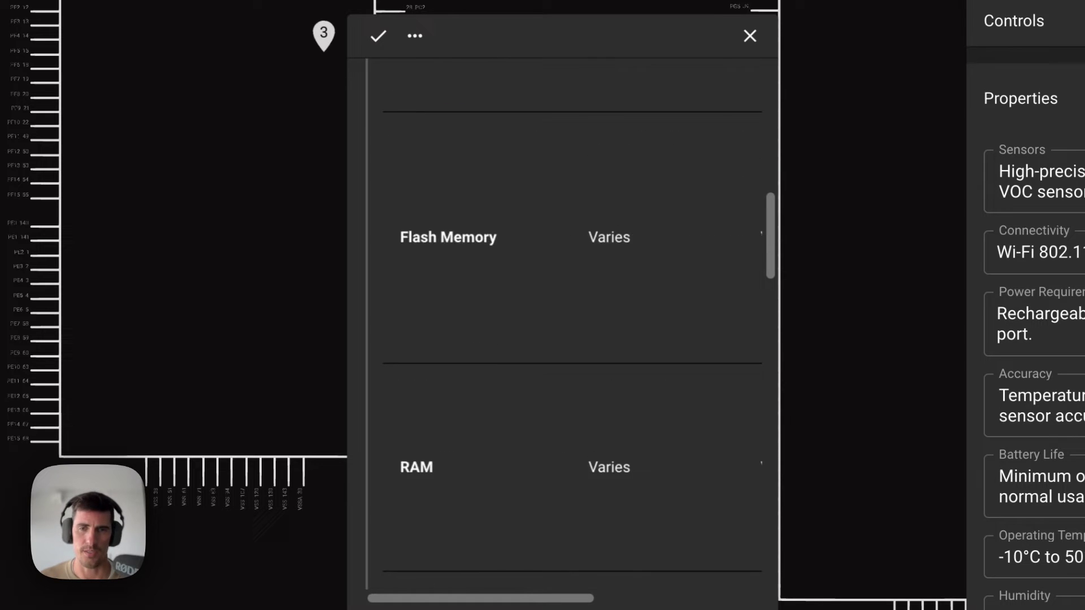
scroll(579, 316, up, 4)
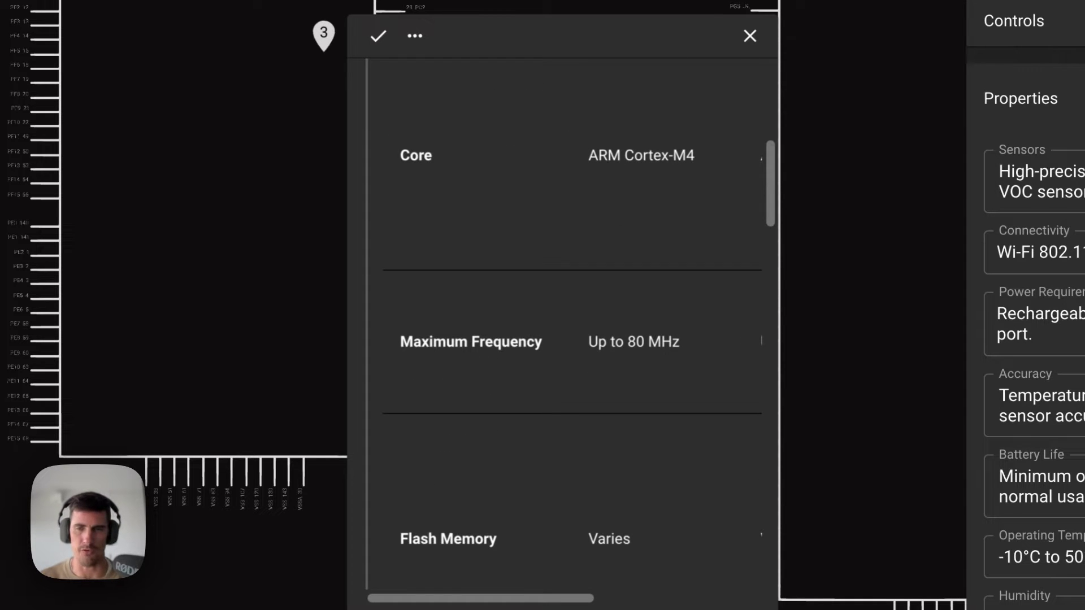
scroll(548, 259, down, 6)
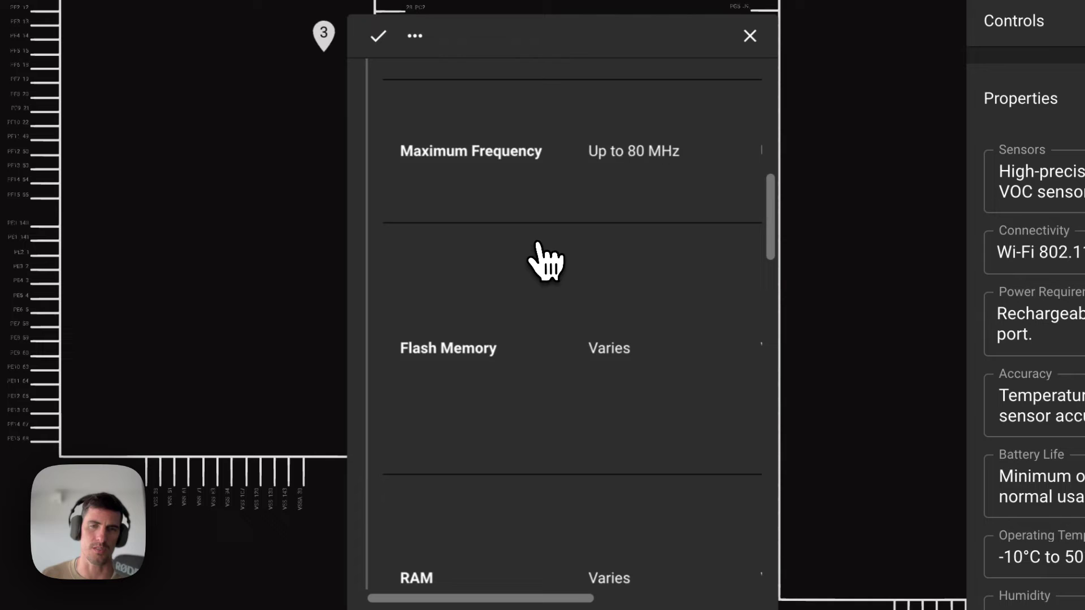
scroll(554, 339, right, 3)
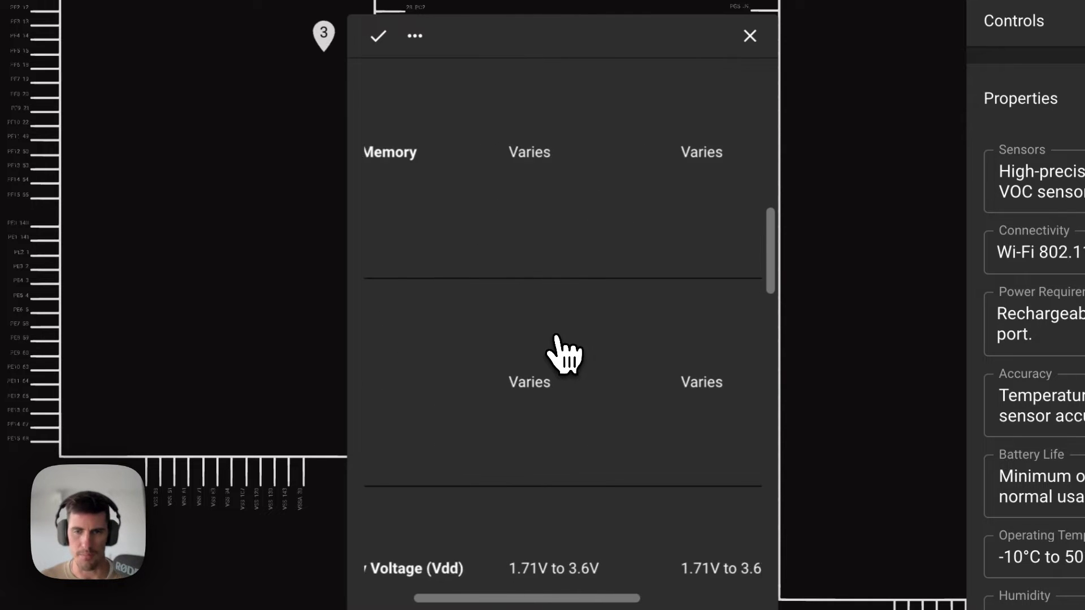
scroll(557, 350, left, 3)
scroll(551, 339, down, 1)
scroll(551, 339, down, 6)
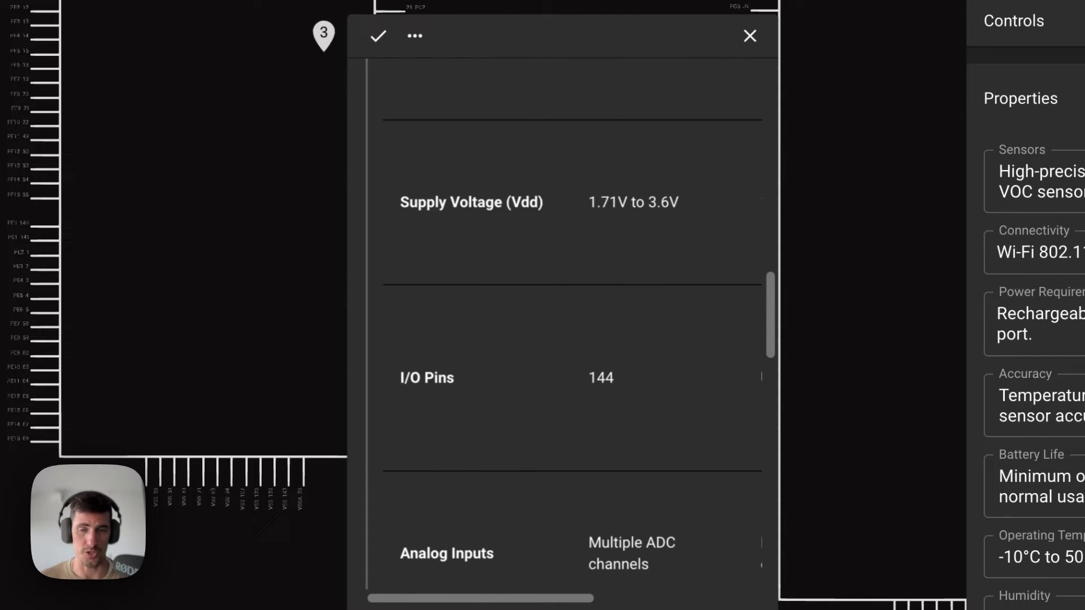
scroll(551, 339, right, 1)
scroll(551, 339, left, 1)
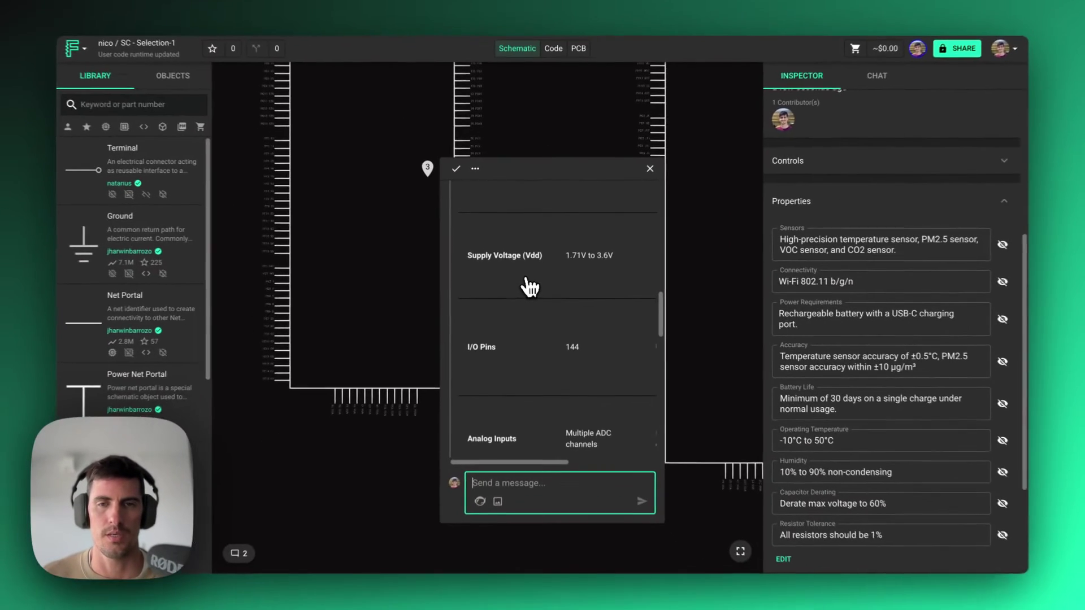
Step: Scroll to the thread's Notes, then pan over and reopen the comment 2 regulator comparison
scroll(520, 264, up, 3)
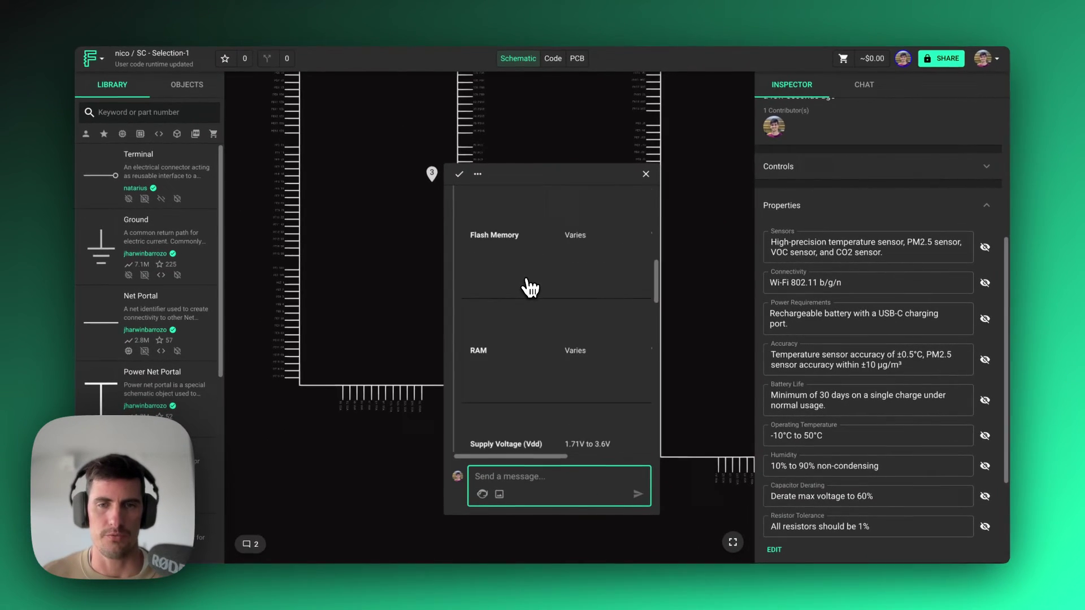
scroll(530, 288, up, 1)
scroll(528, 291, down, 10)
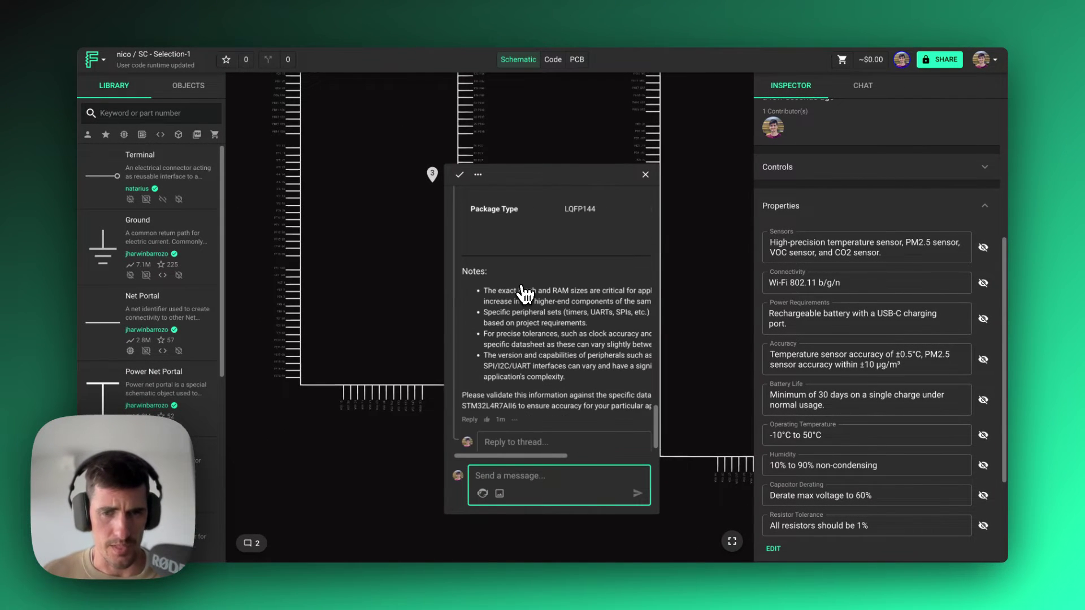
scroll(526, 294, down, 1)
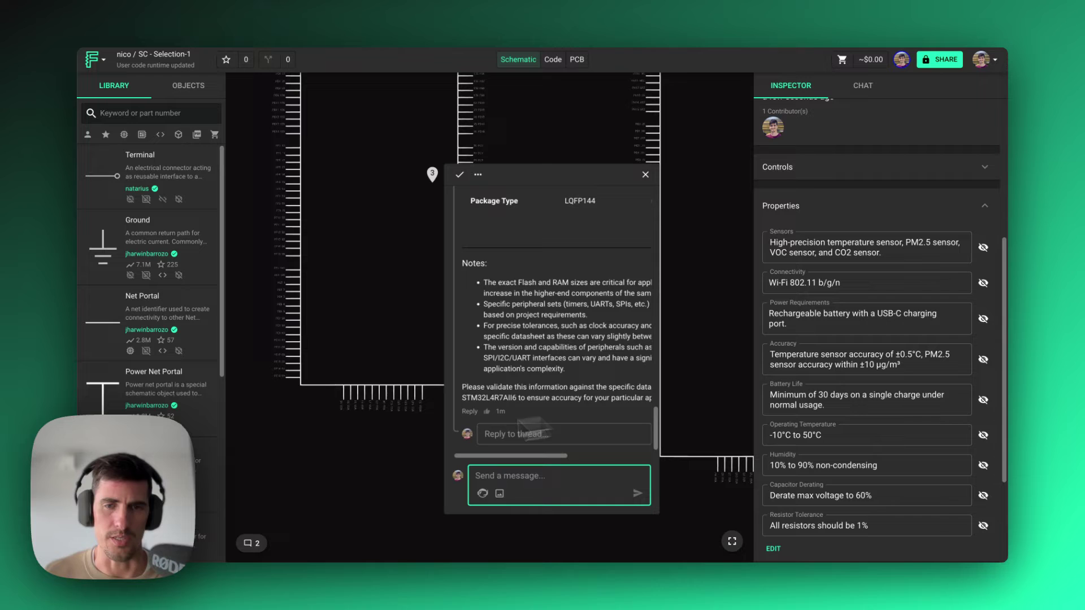
drag(327, 484, 436, 214)
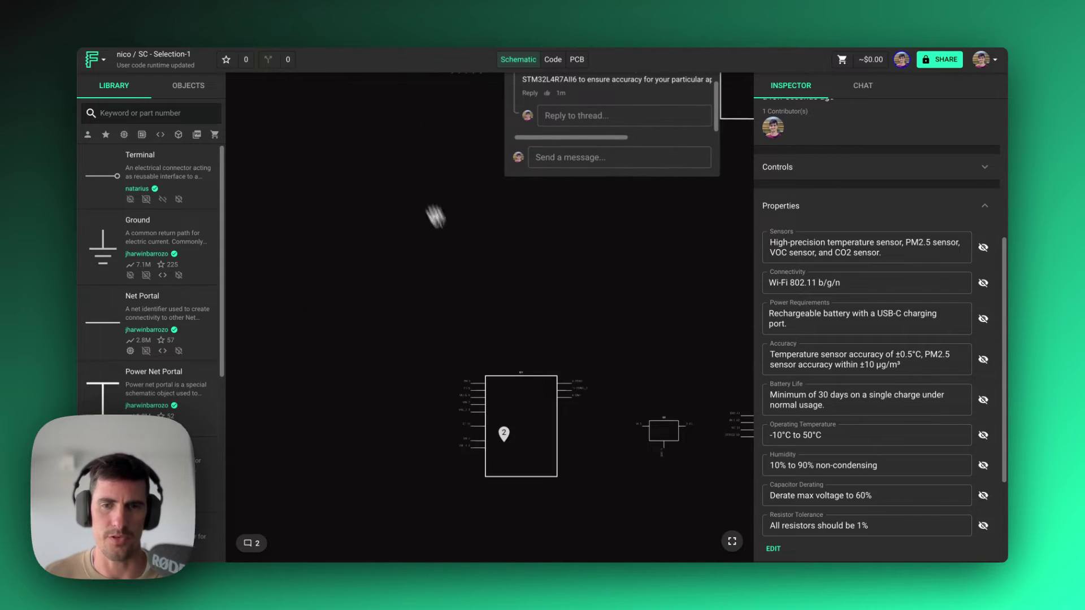
click(505, 442)
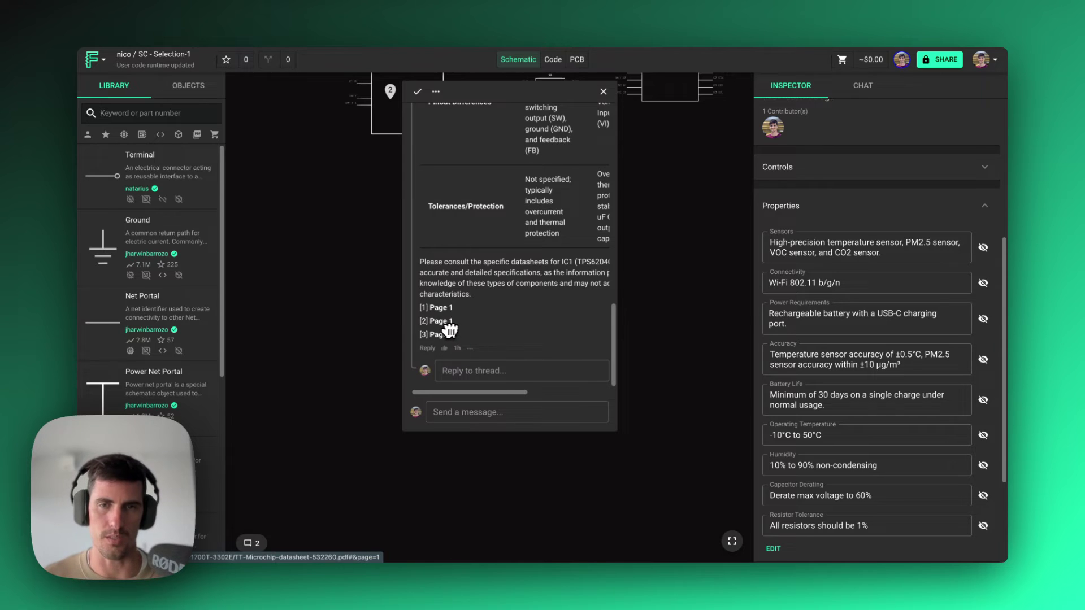
Step: Close comment thread 2 and pan the schematic upward to reframe the chips
click(603, 91)
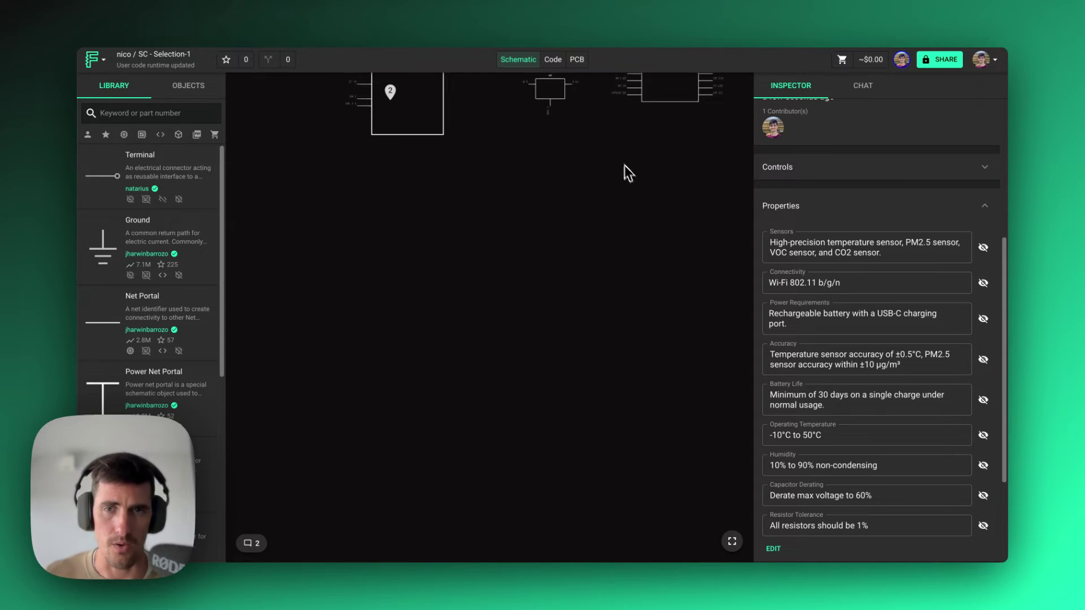
scroll(588, 310, up, 6)
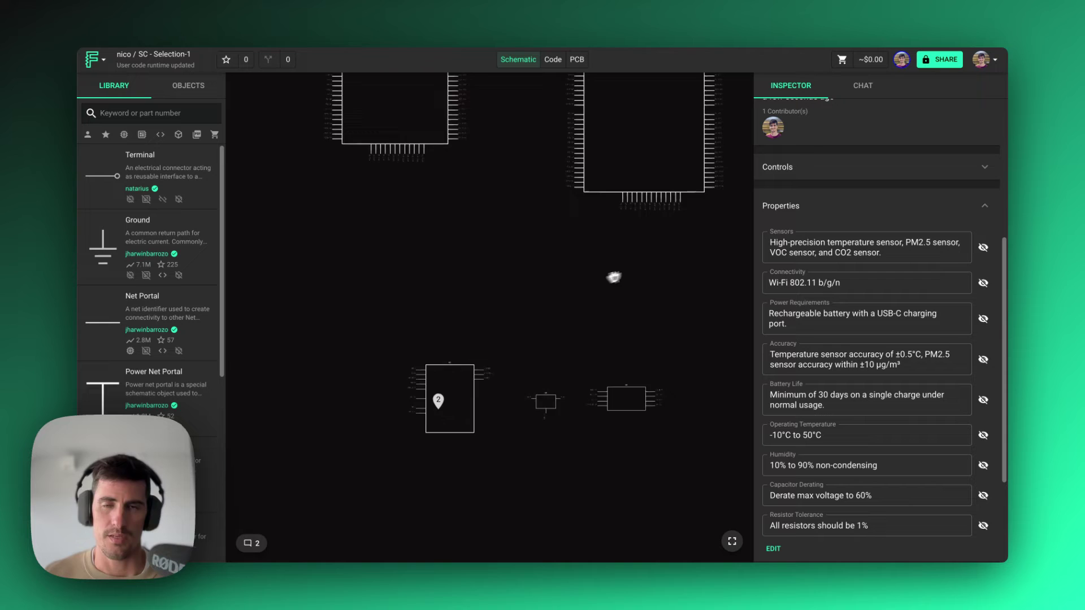
scroll(605, 369, up, 3)
scroll(702, 279, up, 4)
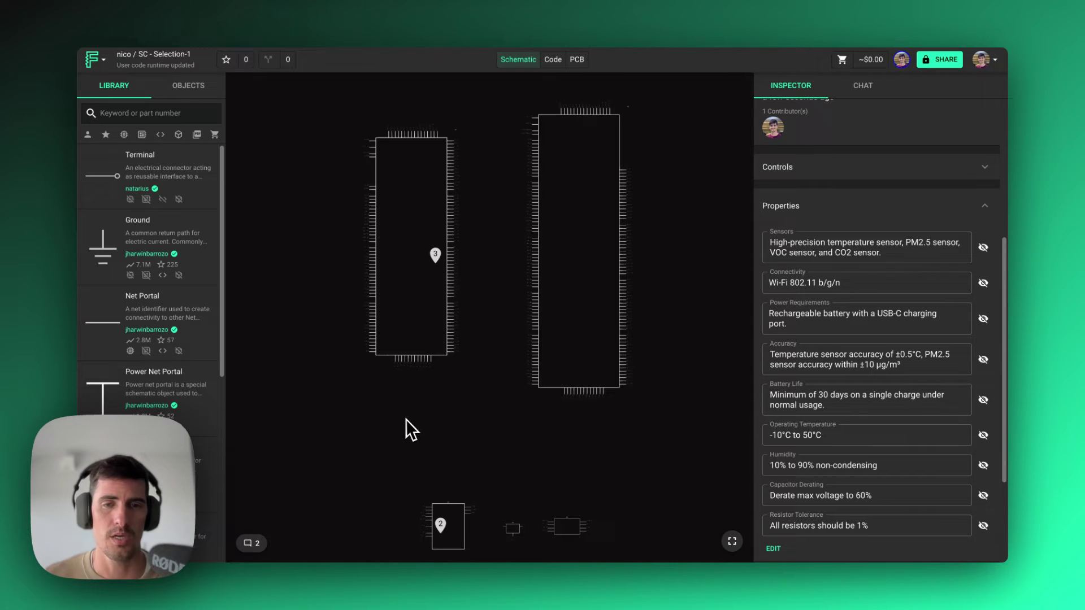
drag(477, 422, 509, 368)
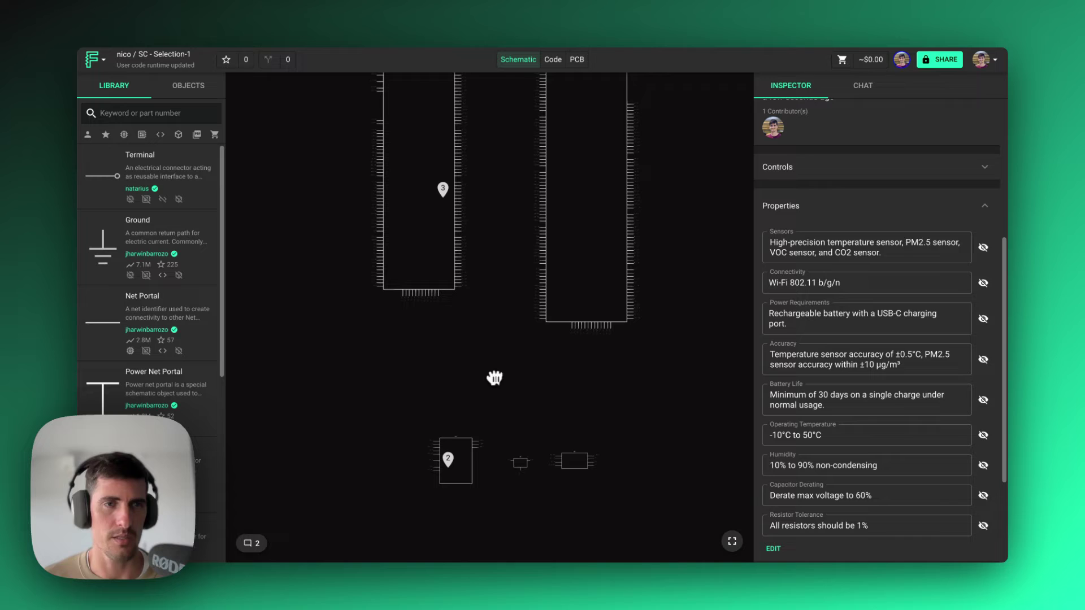
Step: Choose Import > Components from Datasheets (.pdf) from the main menu for the personal workspace
click(97, 60)
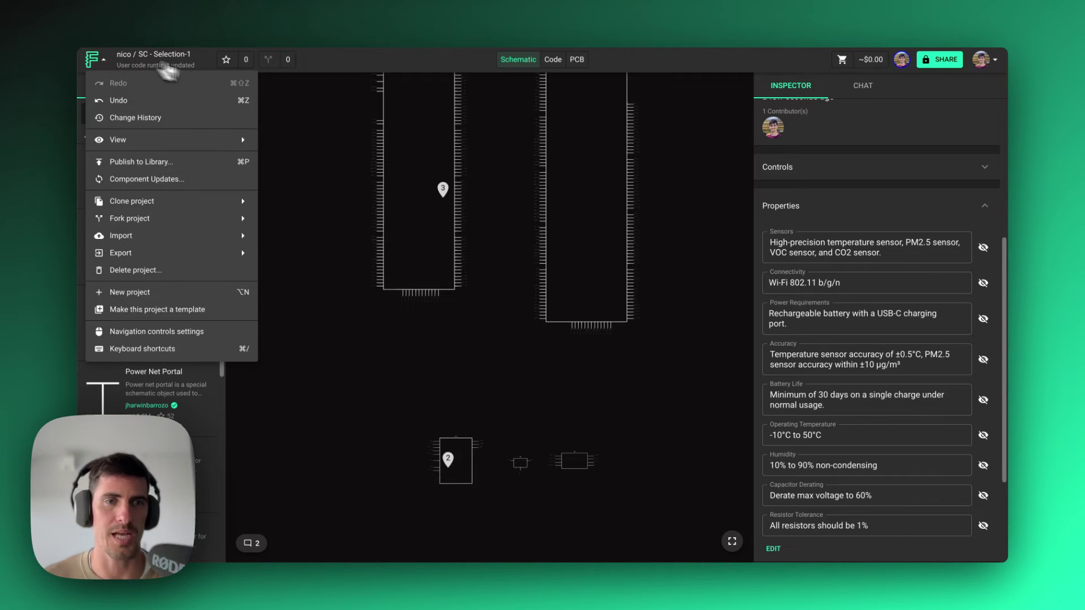
mouse_move(161, 240)
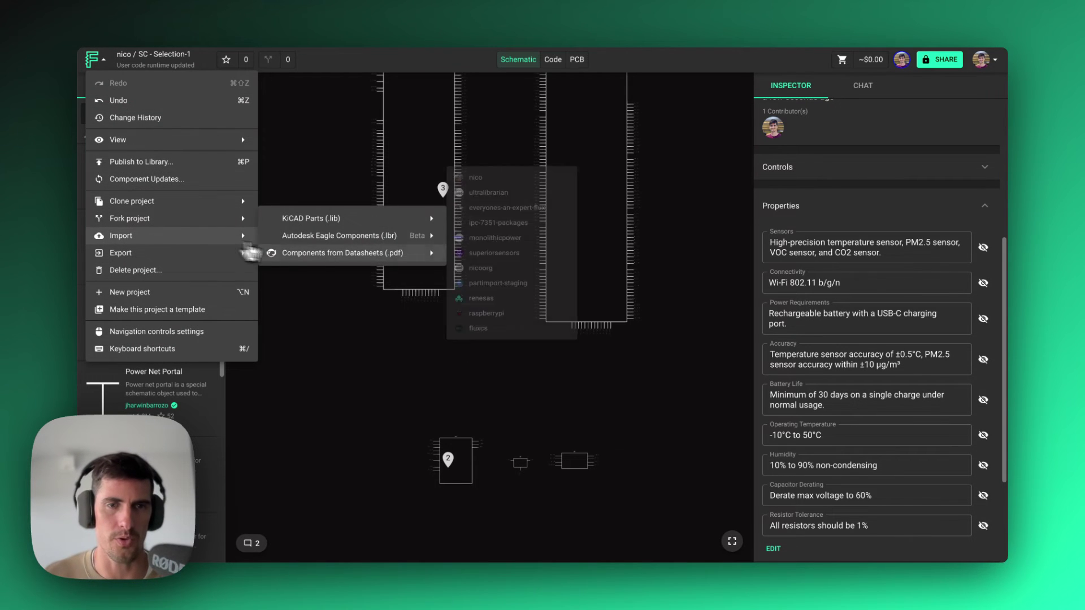
mouse_move(395, 236)
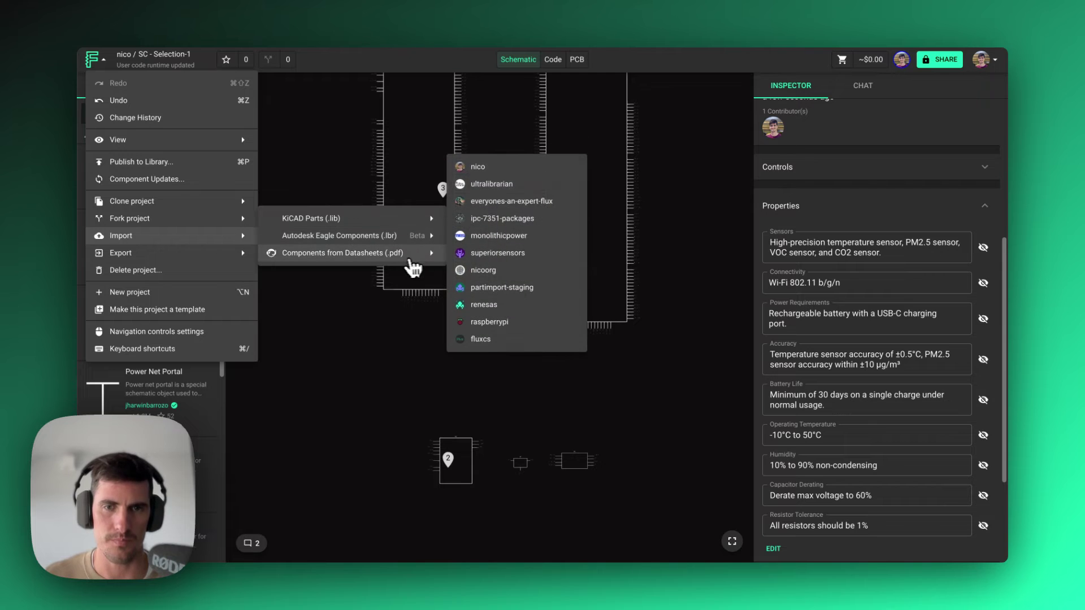
click(610, 193)
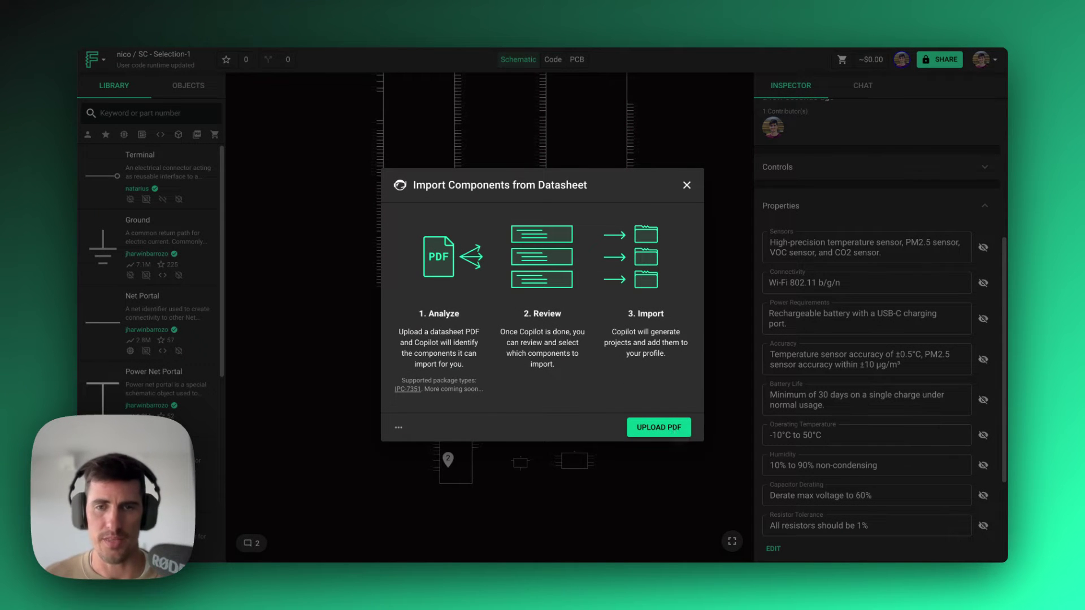
Step: Upload lt8602.pdf from the Desktop for datasheet analysis
click(674, 431)
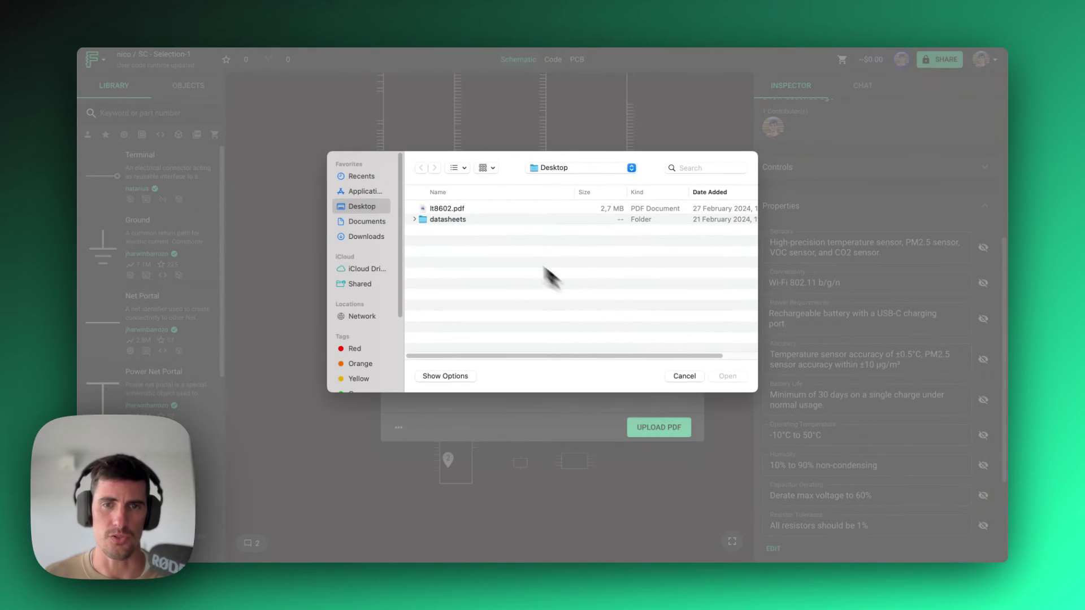
double_click(456, 210)
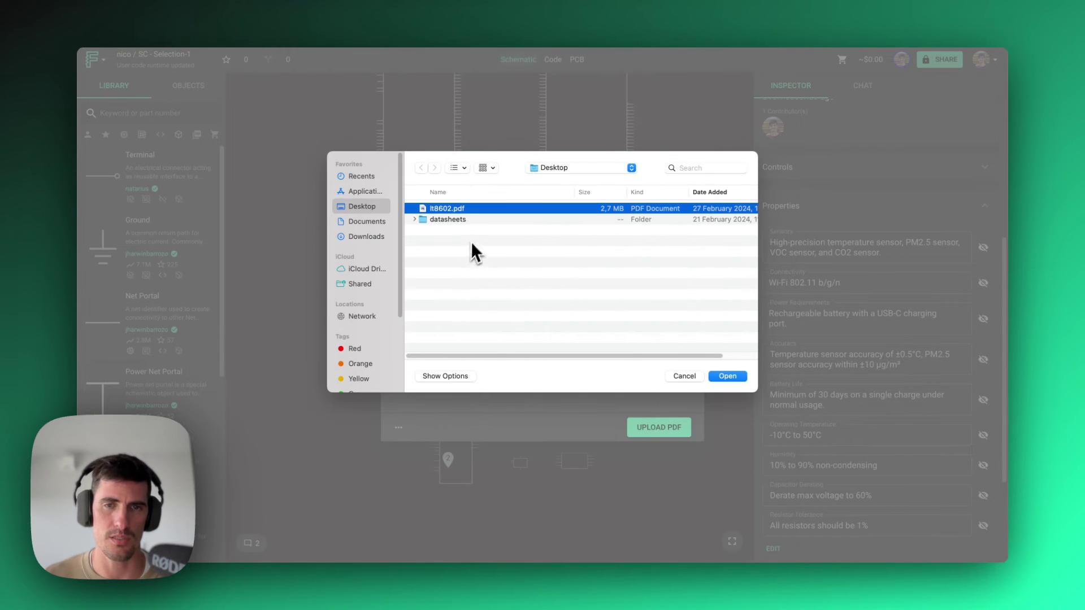
click(727, 376)
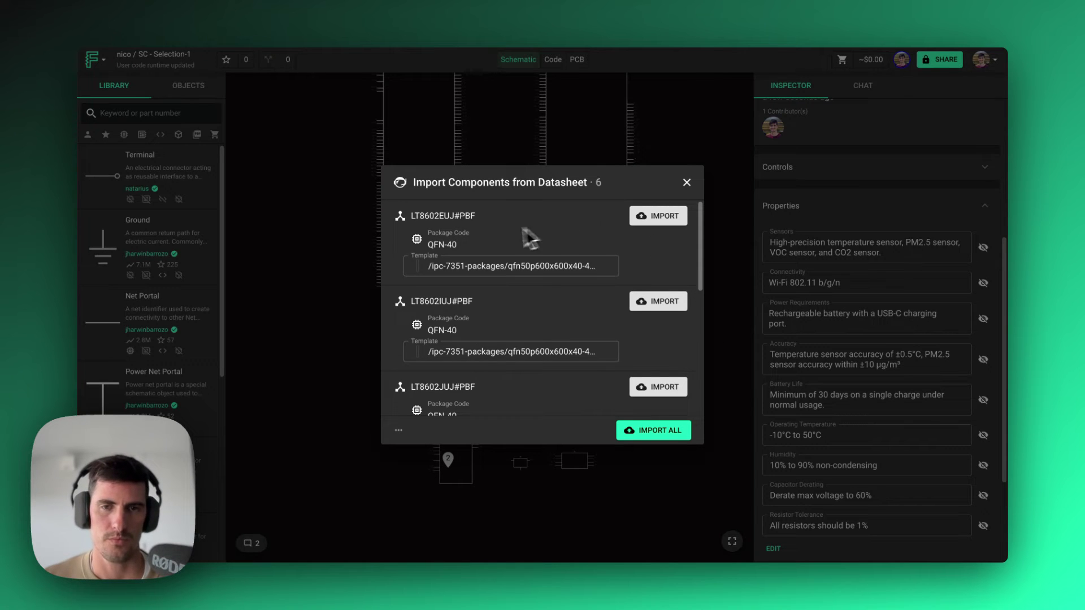
Step: Check LT8602EUJ#PBF's full template path, then import that component
scroll(562, 273, down, 3)
scroll(555, 290, up, 3)
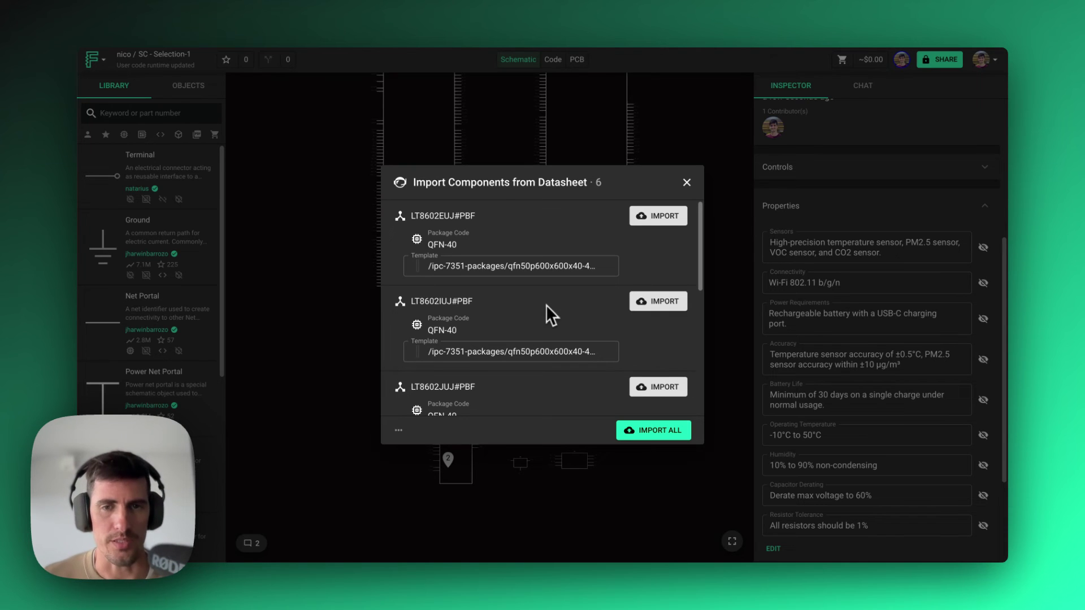
click(542, 266)
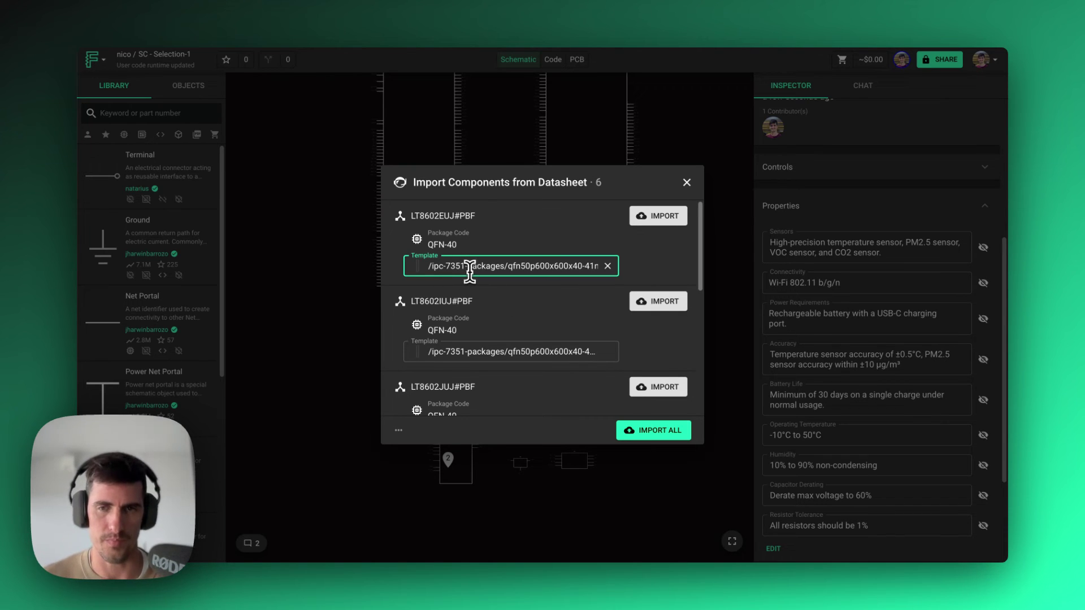
click(660, 224)
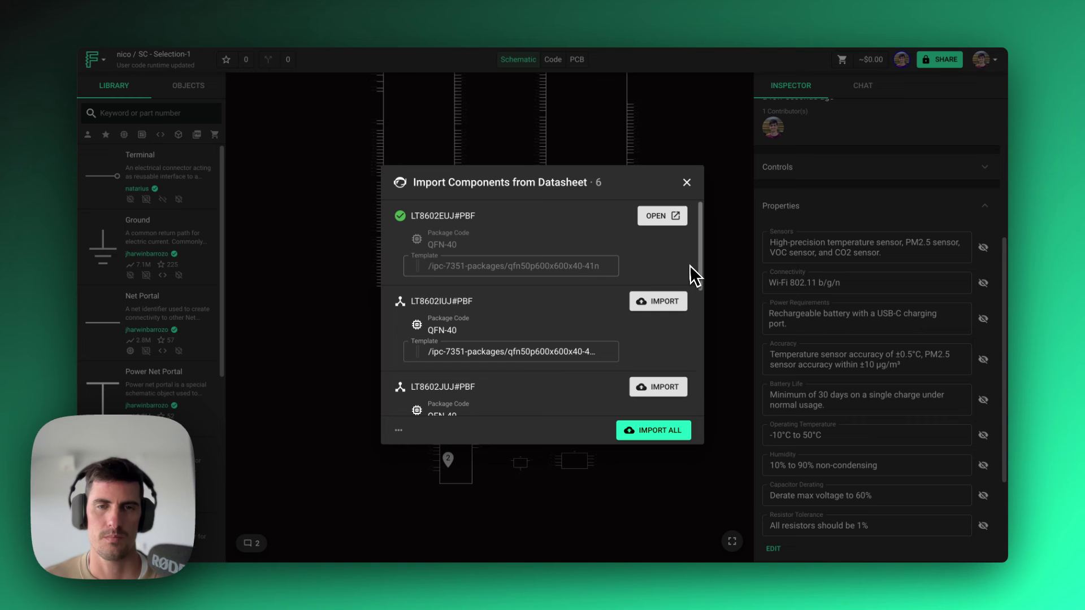
Step: Open the imported LT8602EUJ#PBF part and review its description and Compliance properties
click(669, 224)
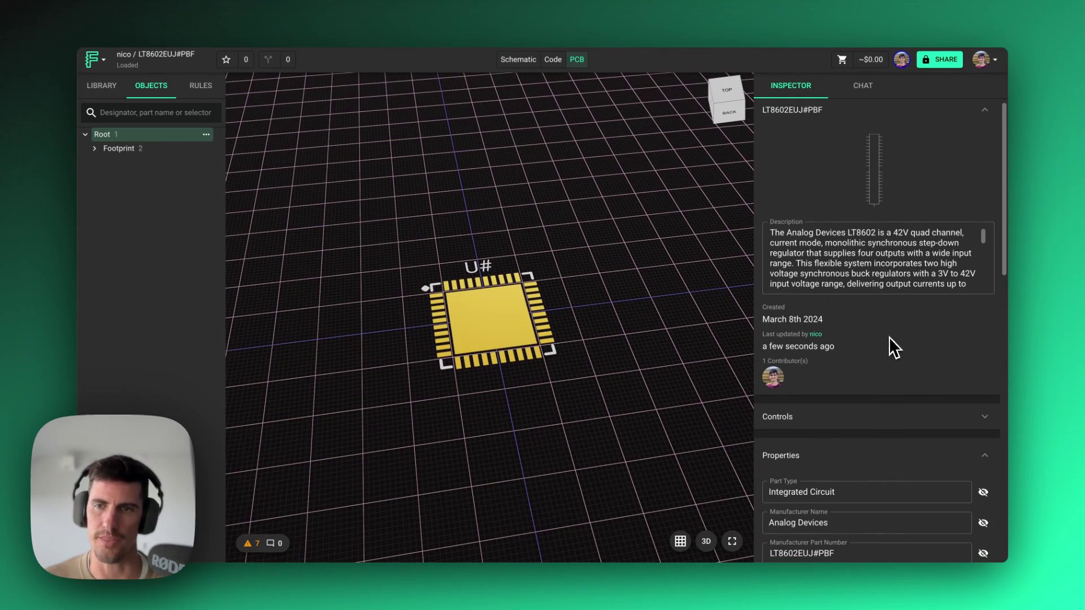
click(828, 232)
double_click(829, 232)
scroll(873, 351, down, 2)
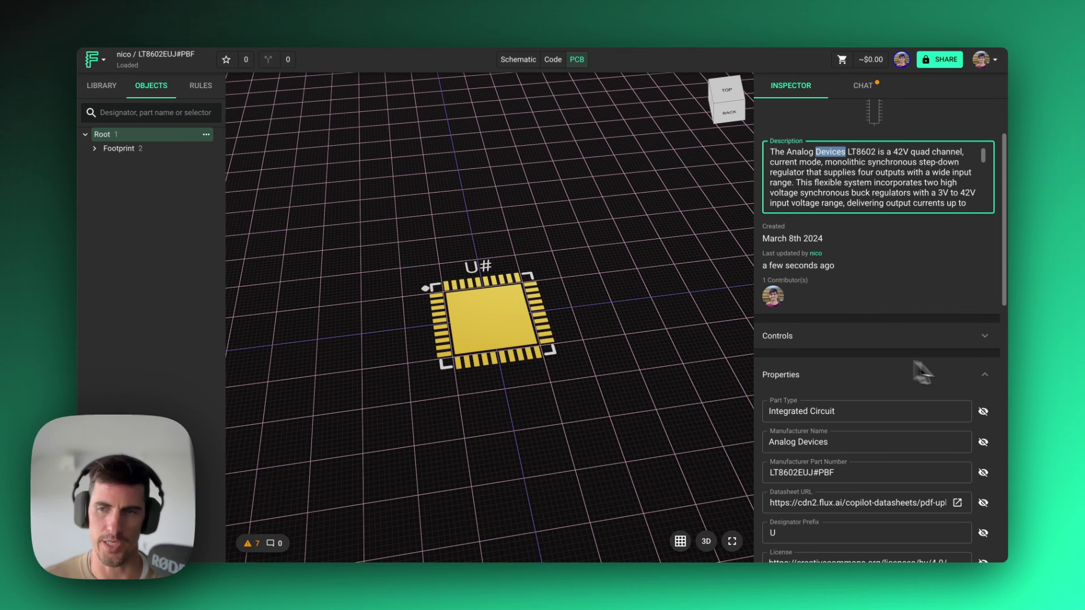
scroll(984, 390, down, 7)
scroll(961, 419, up, 1)
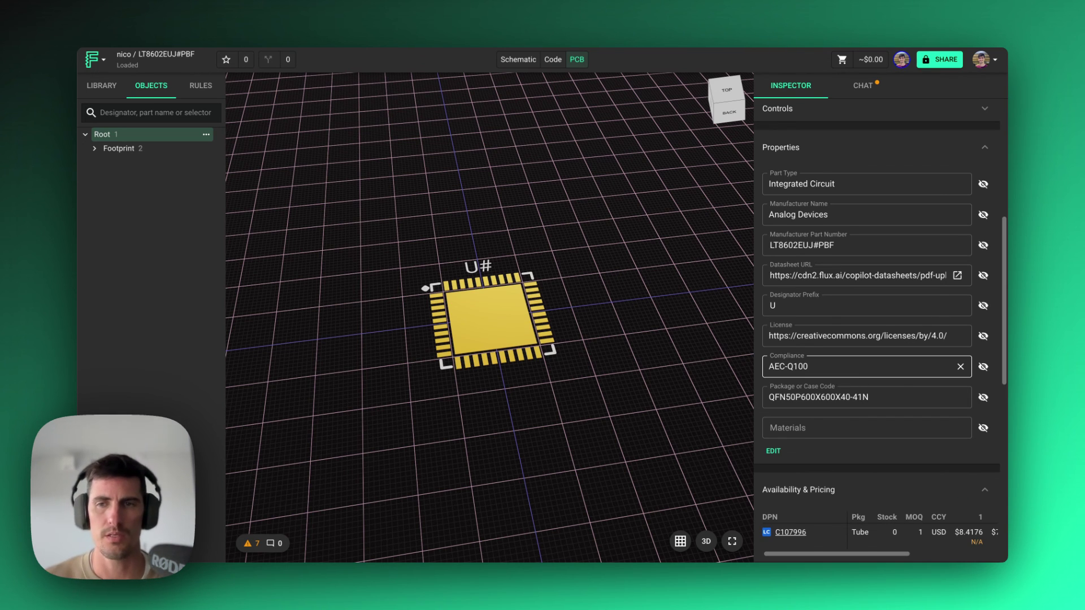
click(853, 383)
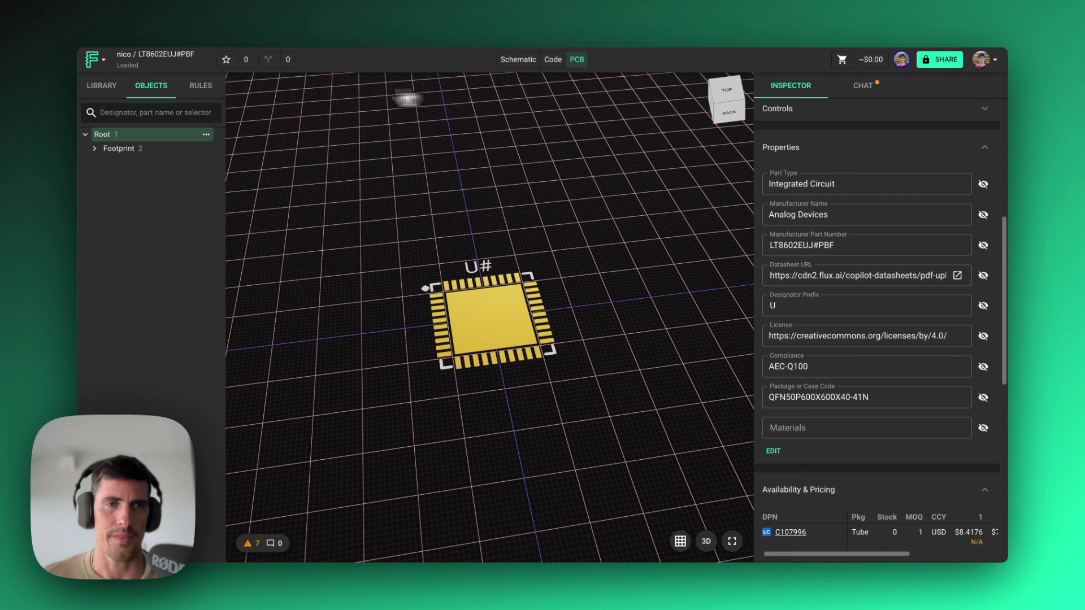
Step: Publish the part to the library, acknowledge the notice, and close the datasheet import list
click(102, 64)
click(157, 159)
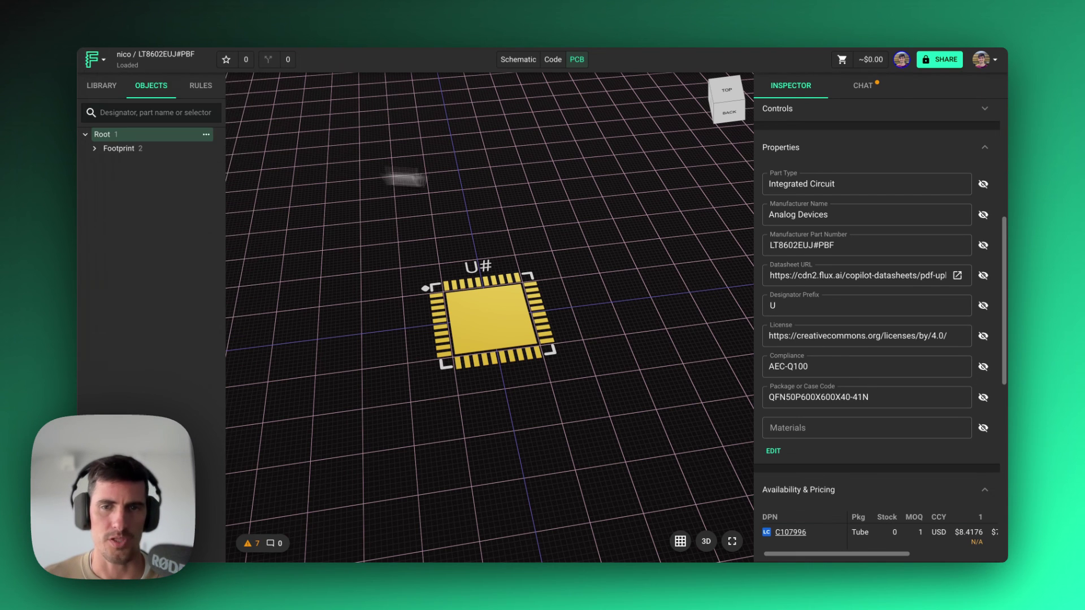
click(638, 403)
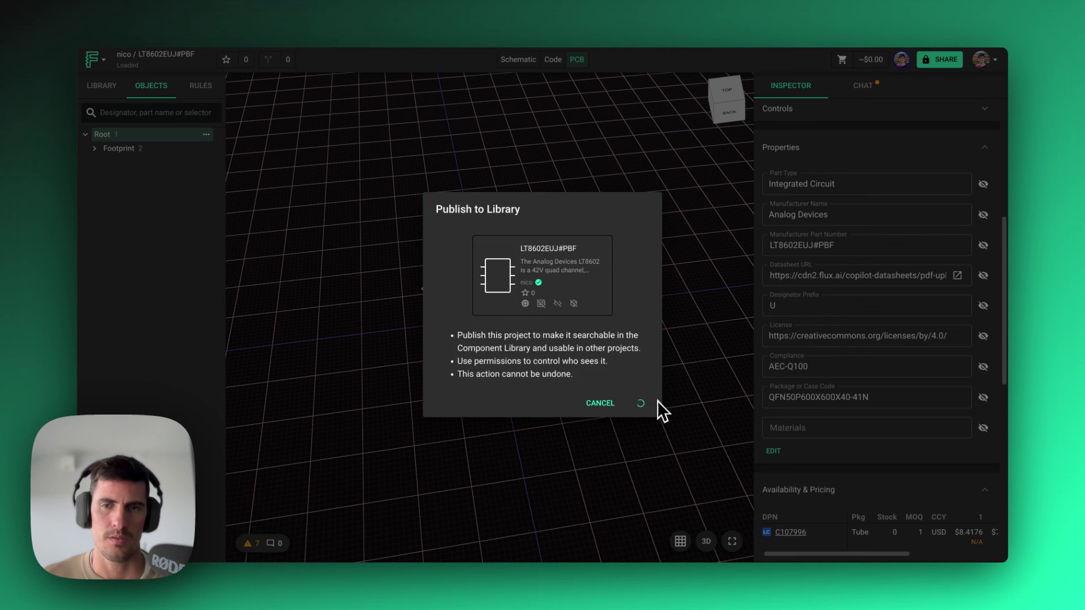
click(638, 373)
click(168, 54)
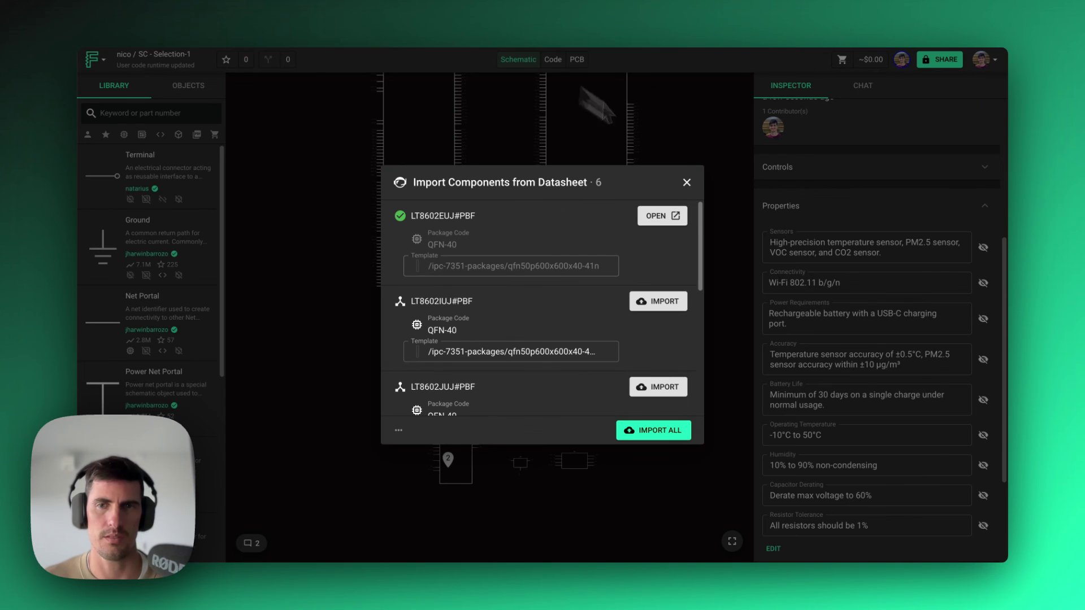
click(687, 182)
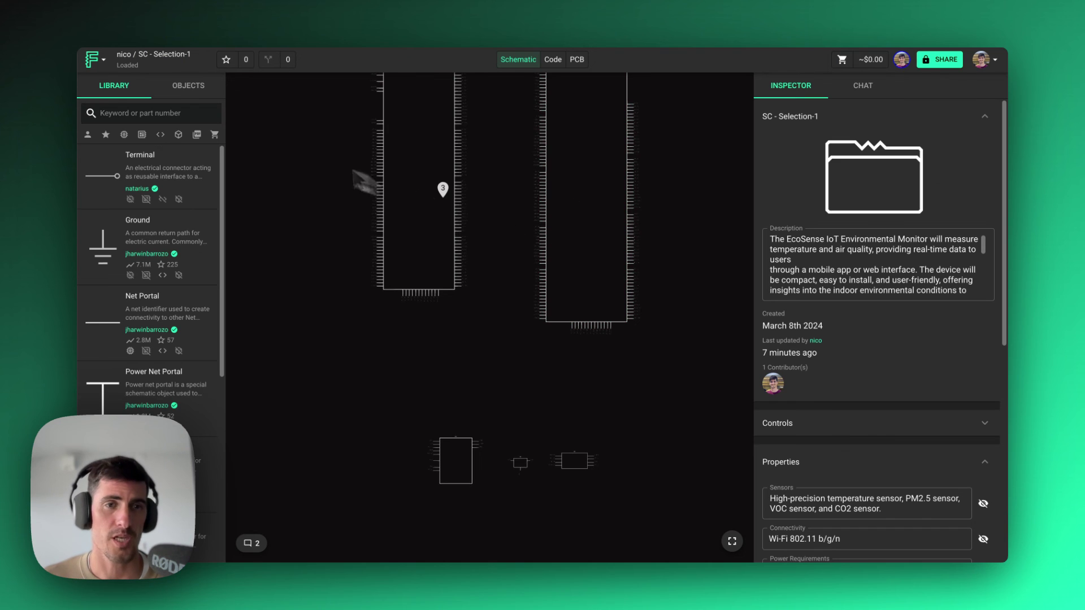
Step: Search the library for LT8602EUJ and drop LT8602EUJ#PBF left of the large chips as U5
click(188, 111)
text(LT8602EUJPBF)
key(BackSpace)
key(BackSpace)
key(BackSpace)
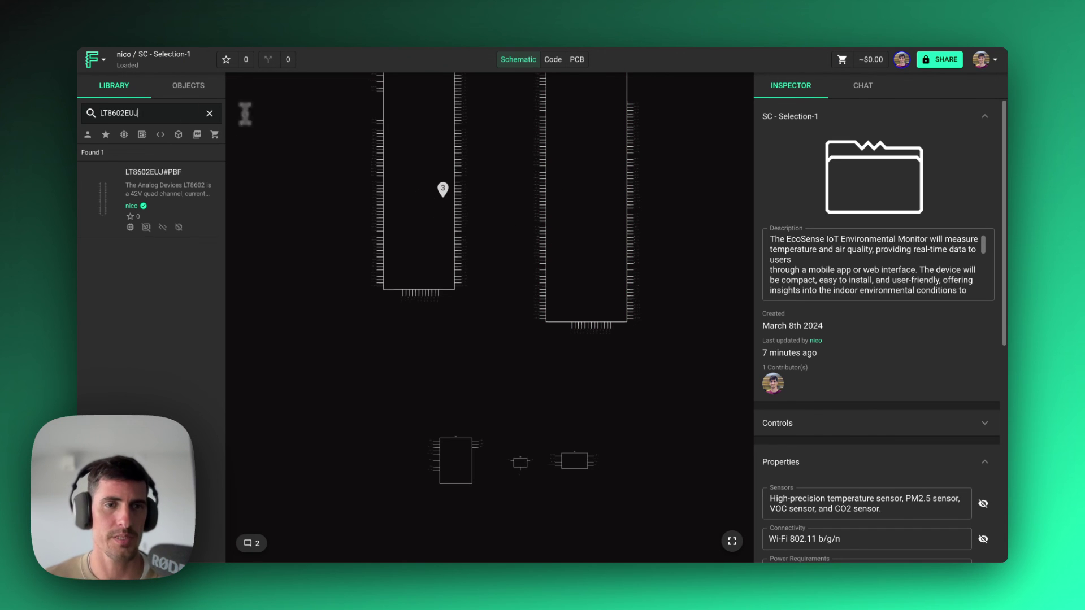
drag(203, 169, 308, 199)
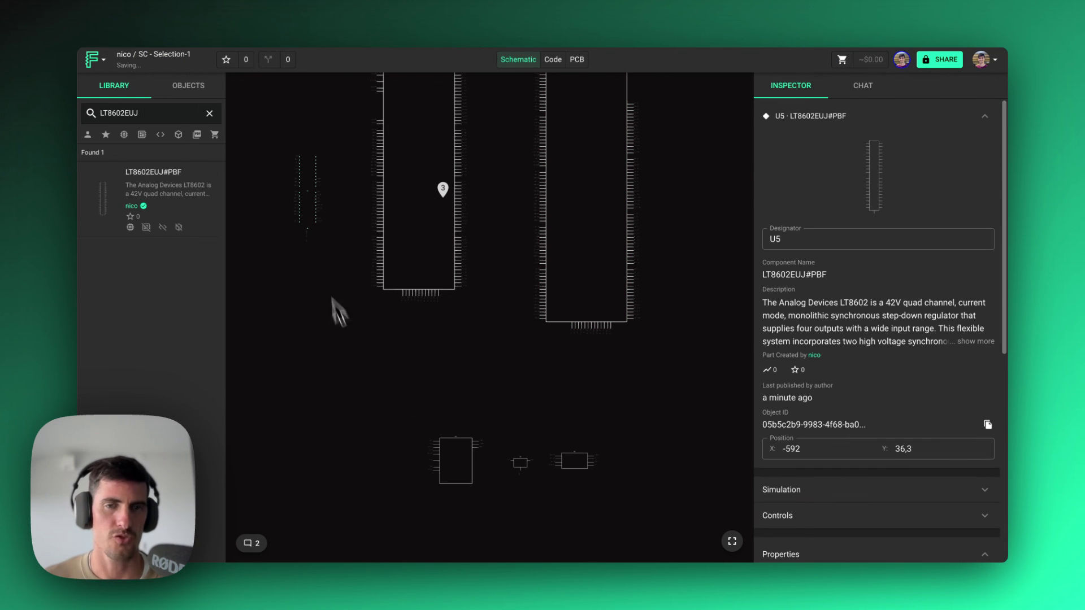
scroll(341, 232, up, 5)
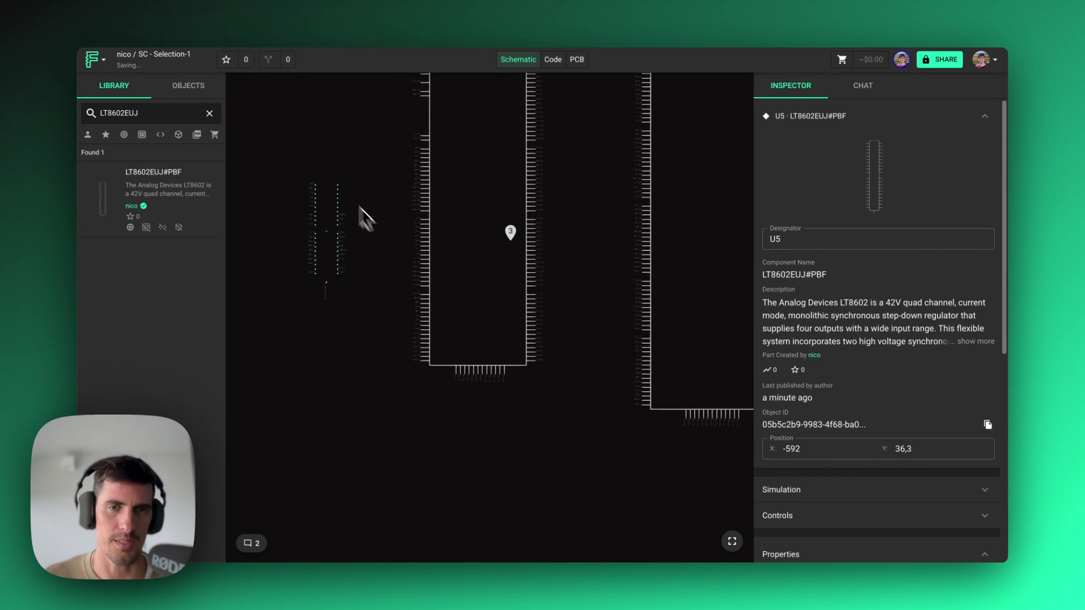